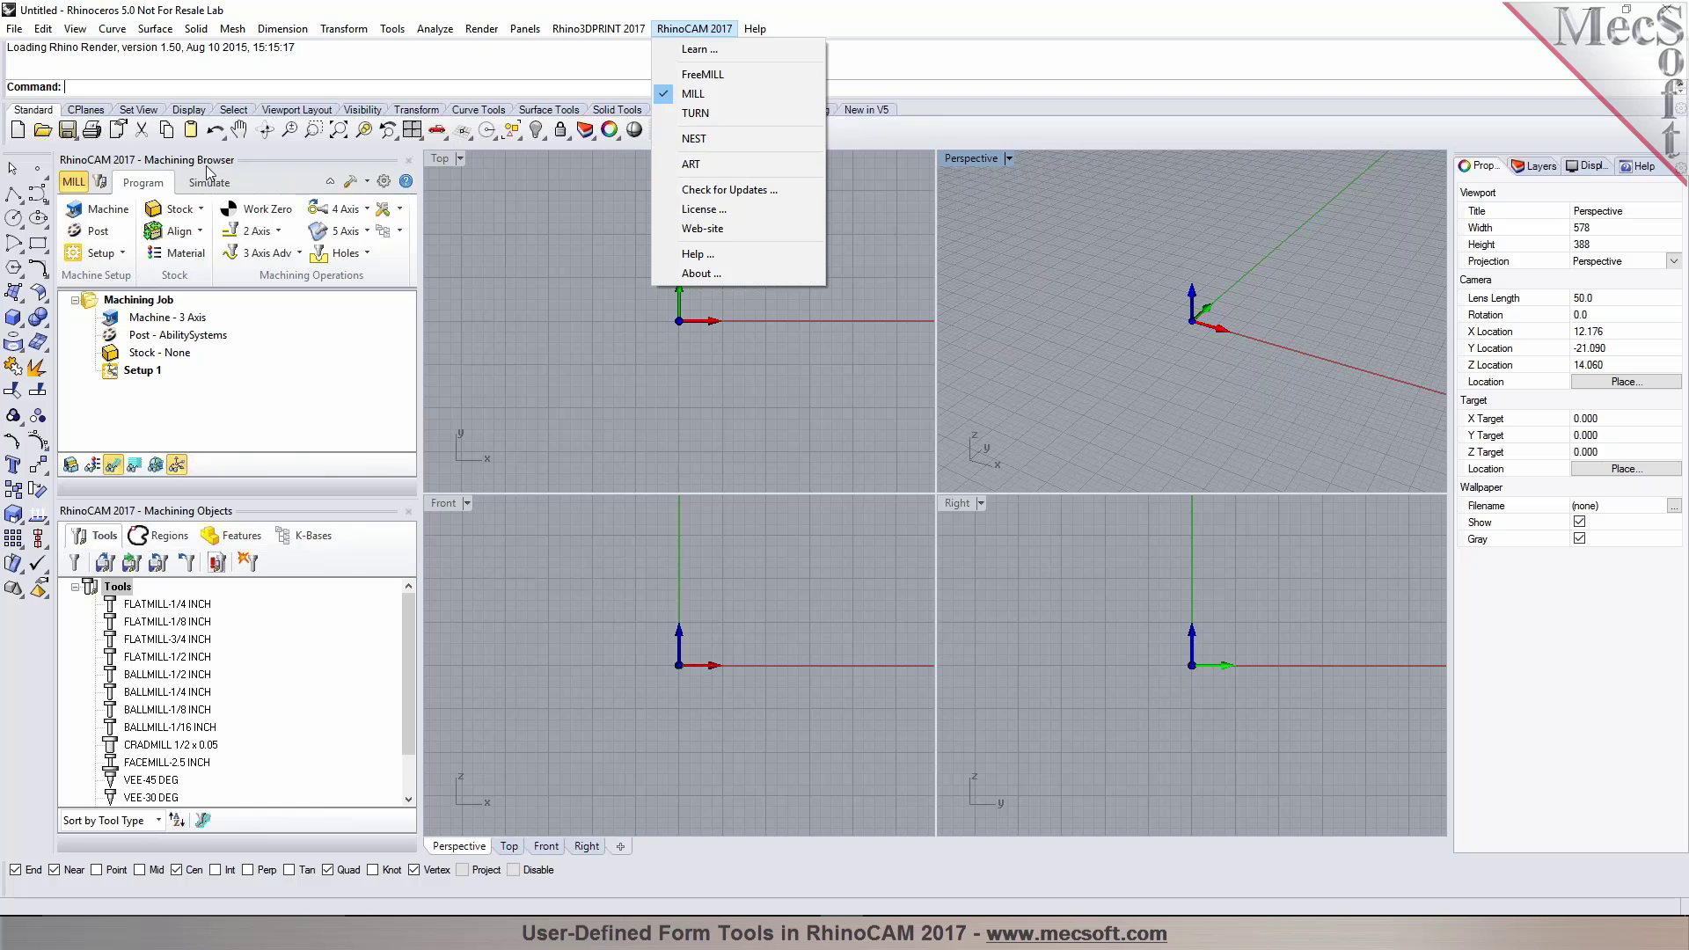
Preview the RhinoCAM tool types, from corner radius to reamer, then close without saving
click(204, 517)
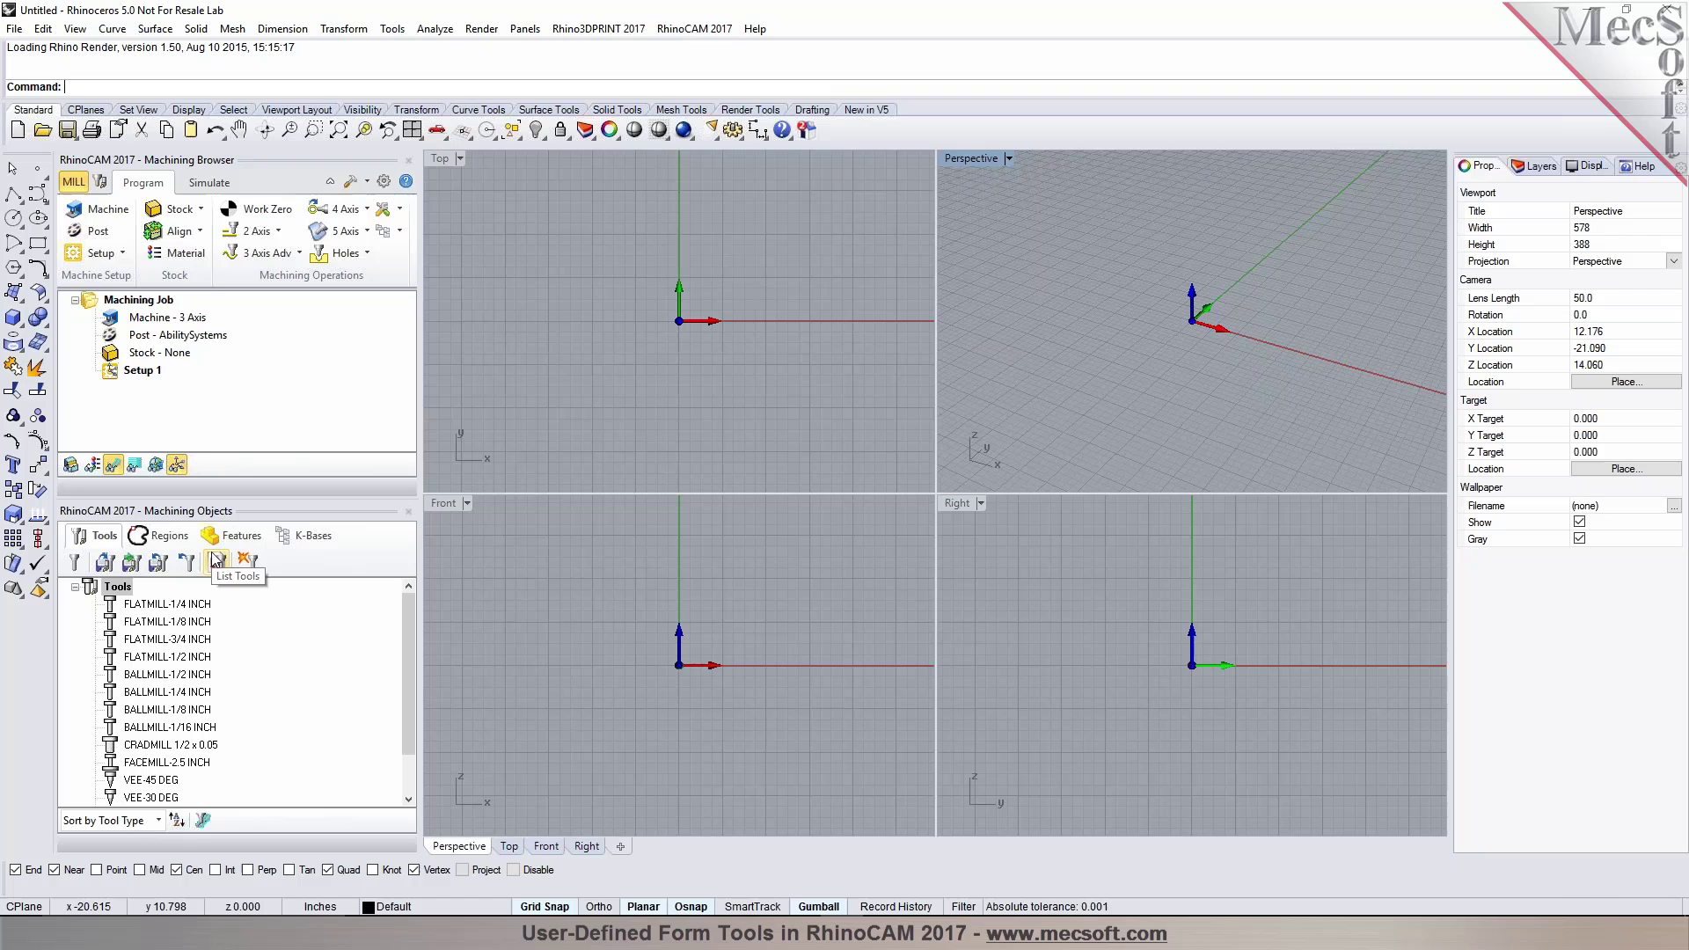
click(77, 571)
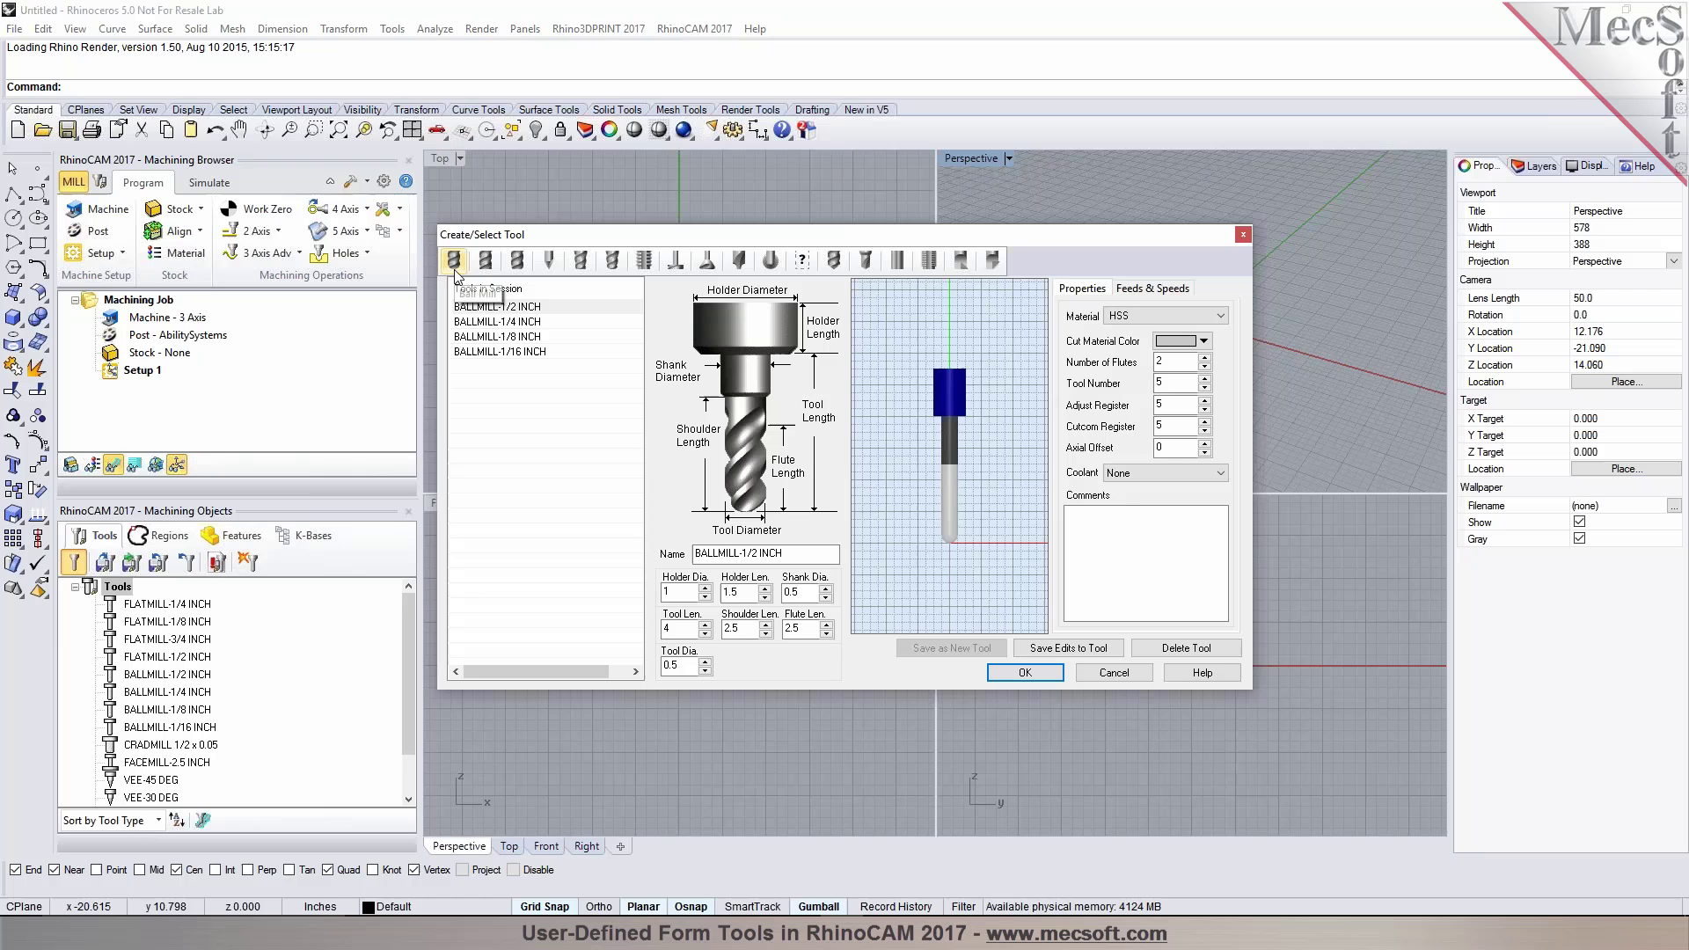
click(484, 260)
click(517, 260)
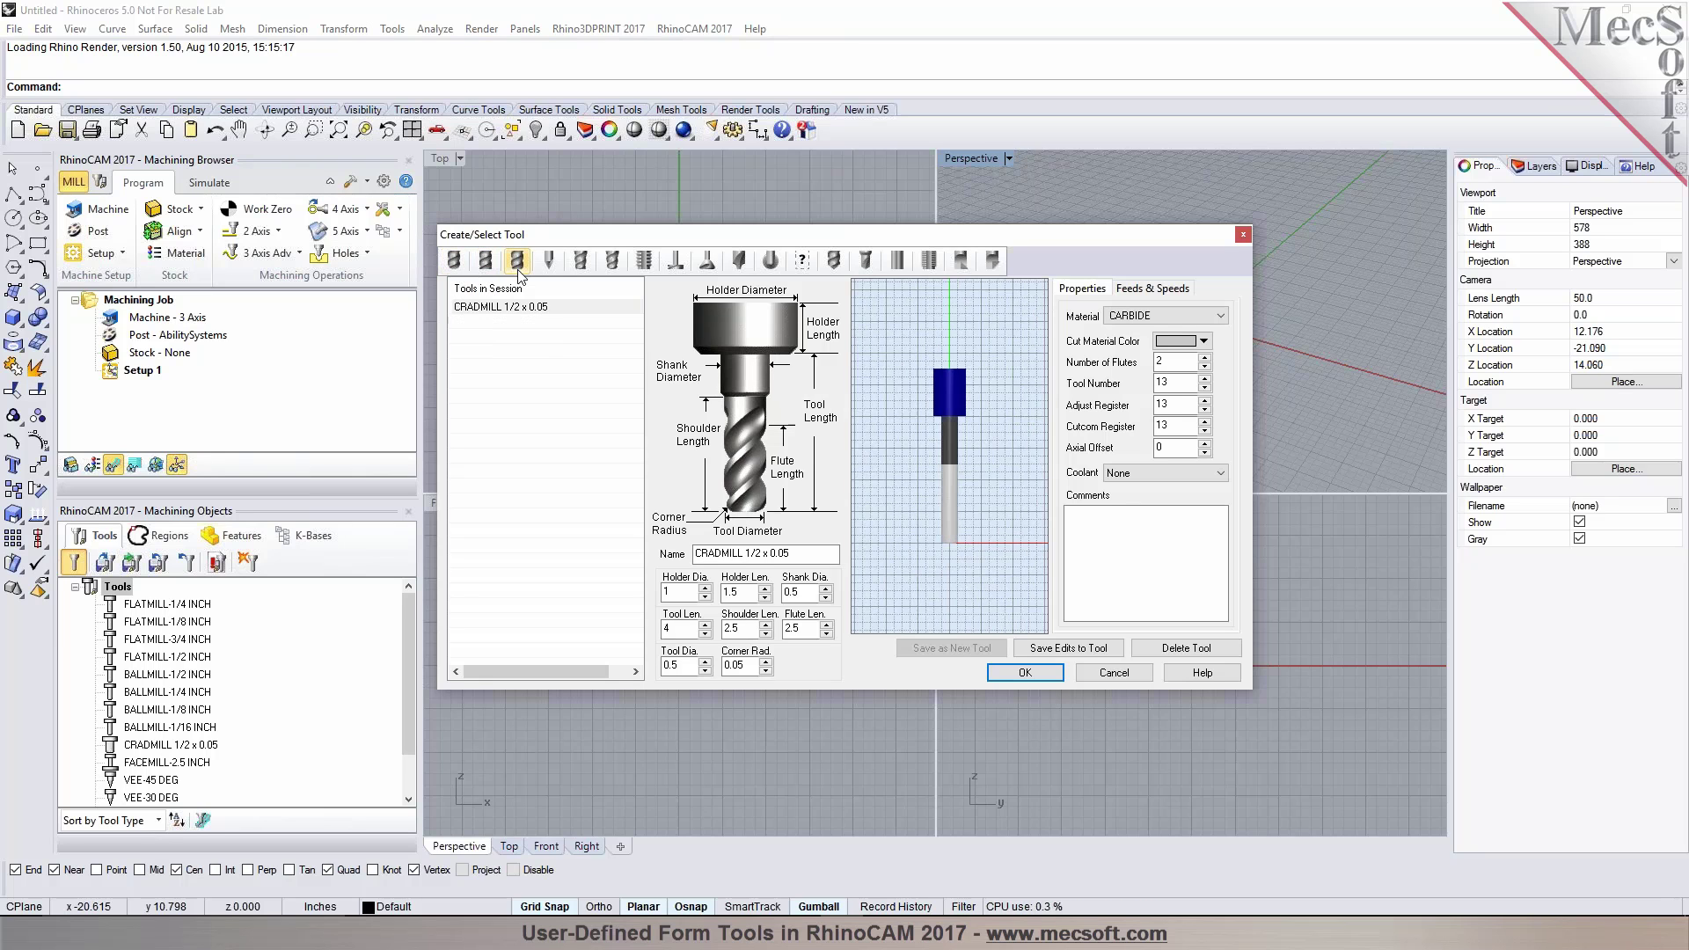
click(554, 273)
click(612, 271)
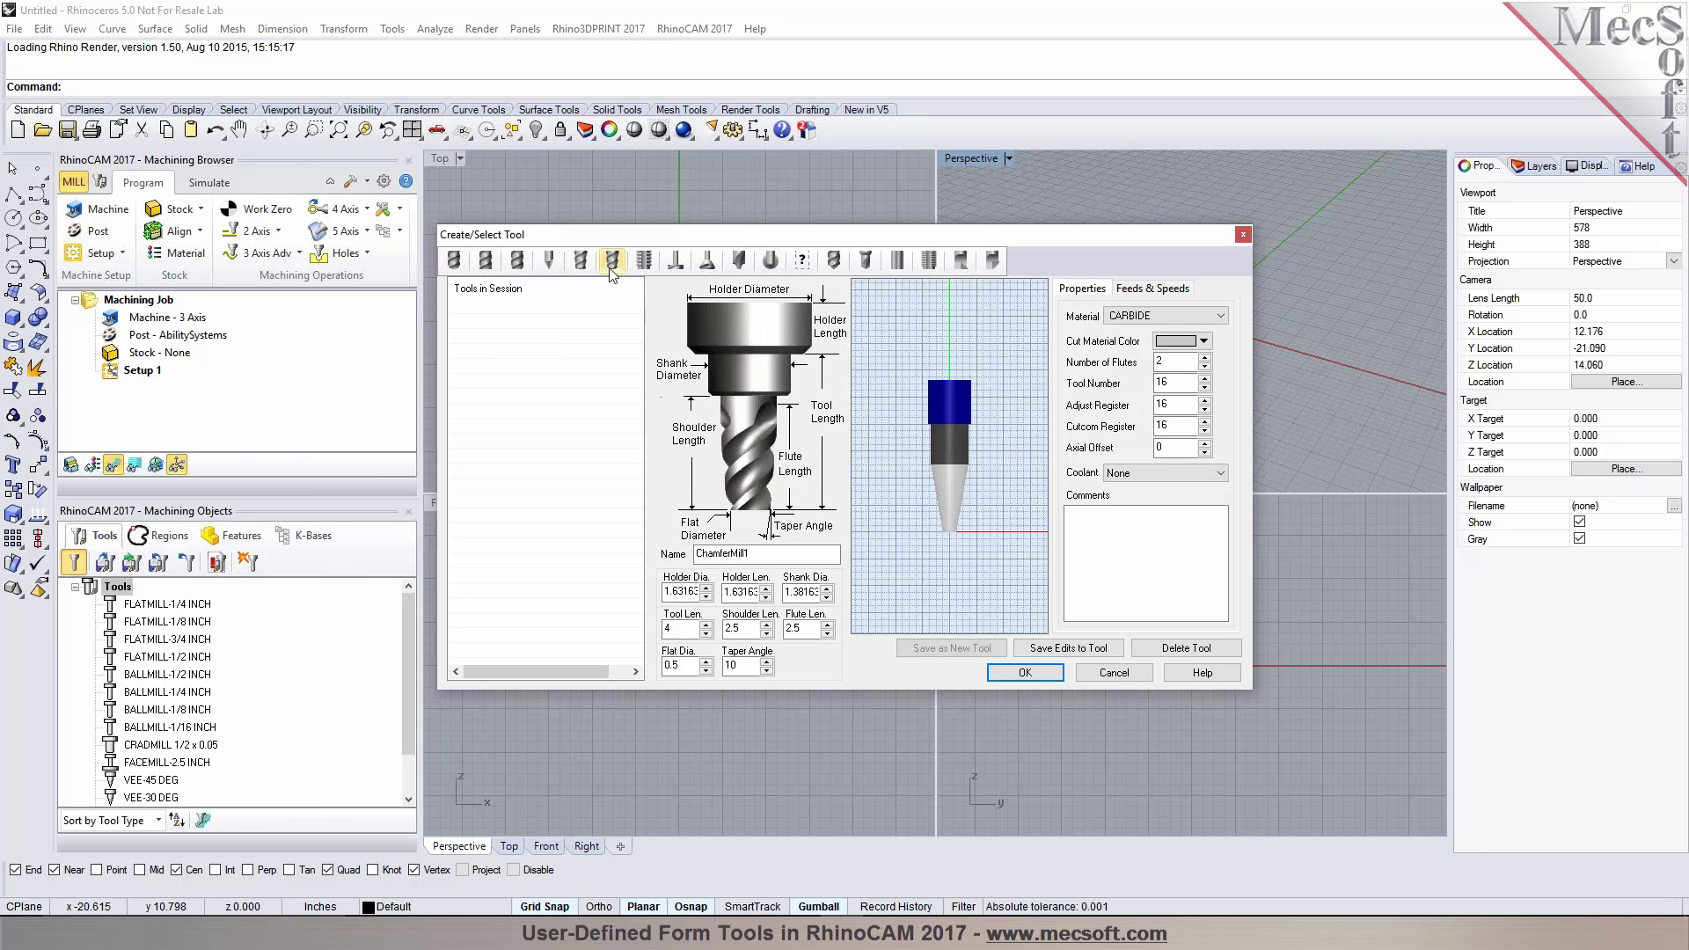
click(641, 268)
click(707, 267)
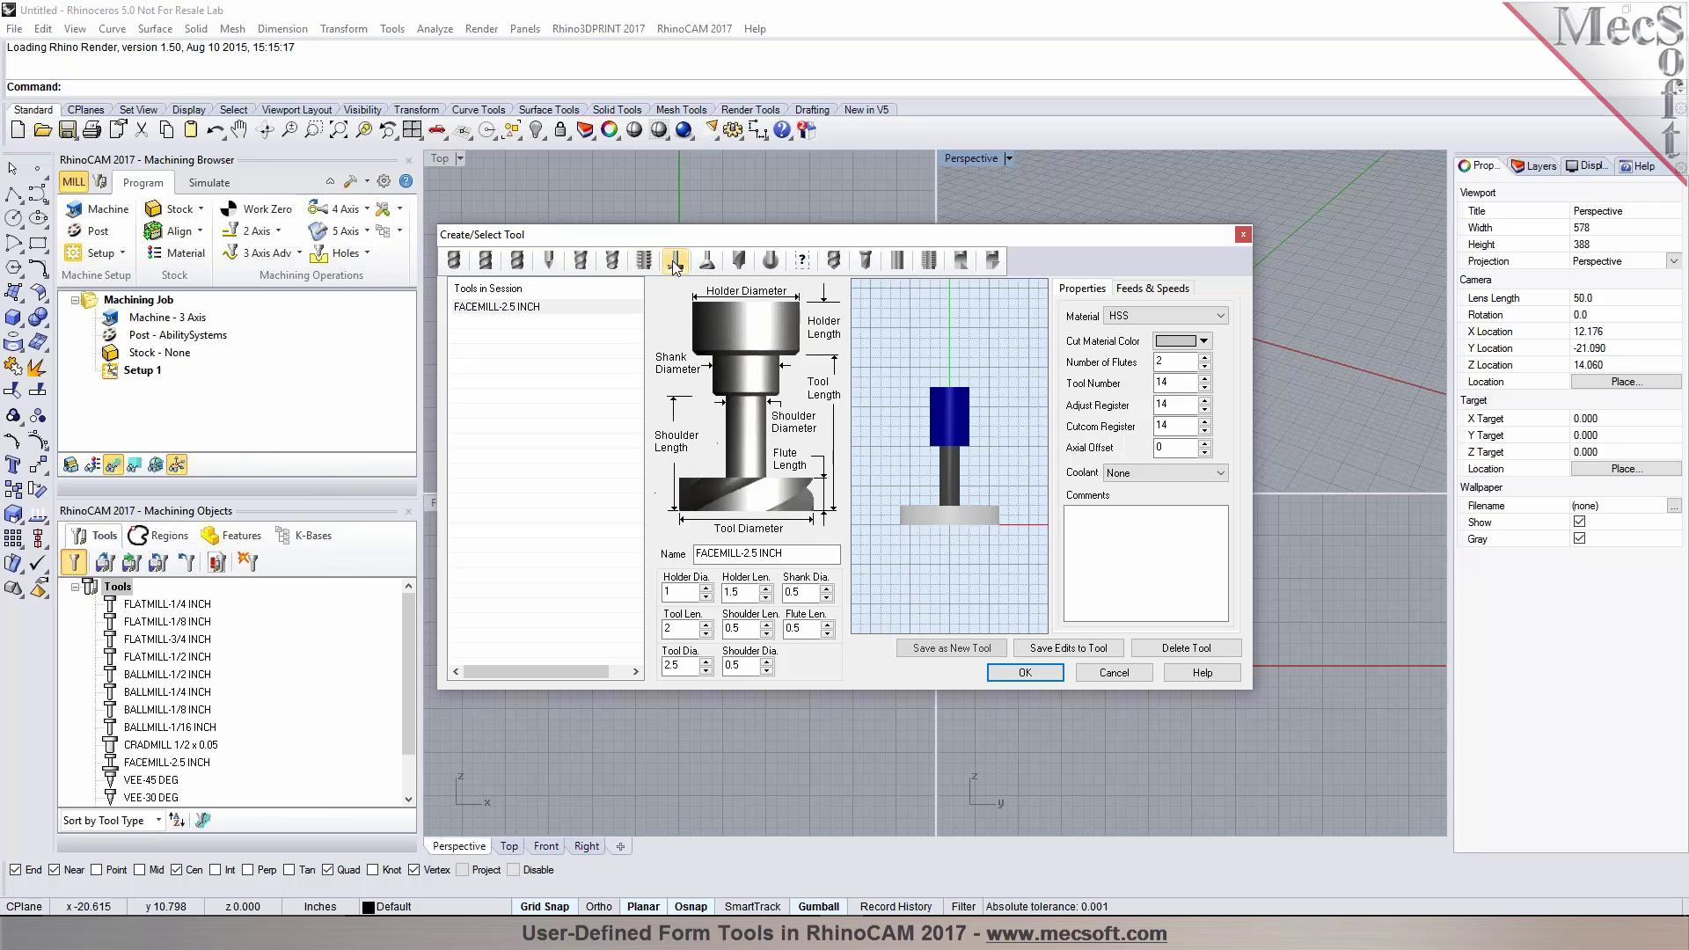
click(706, 267)
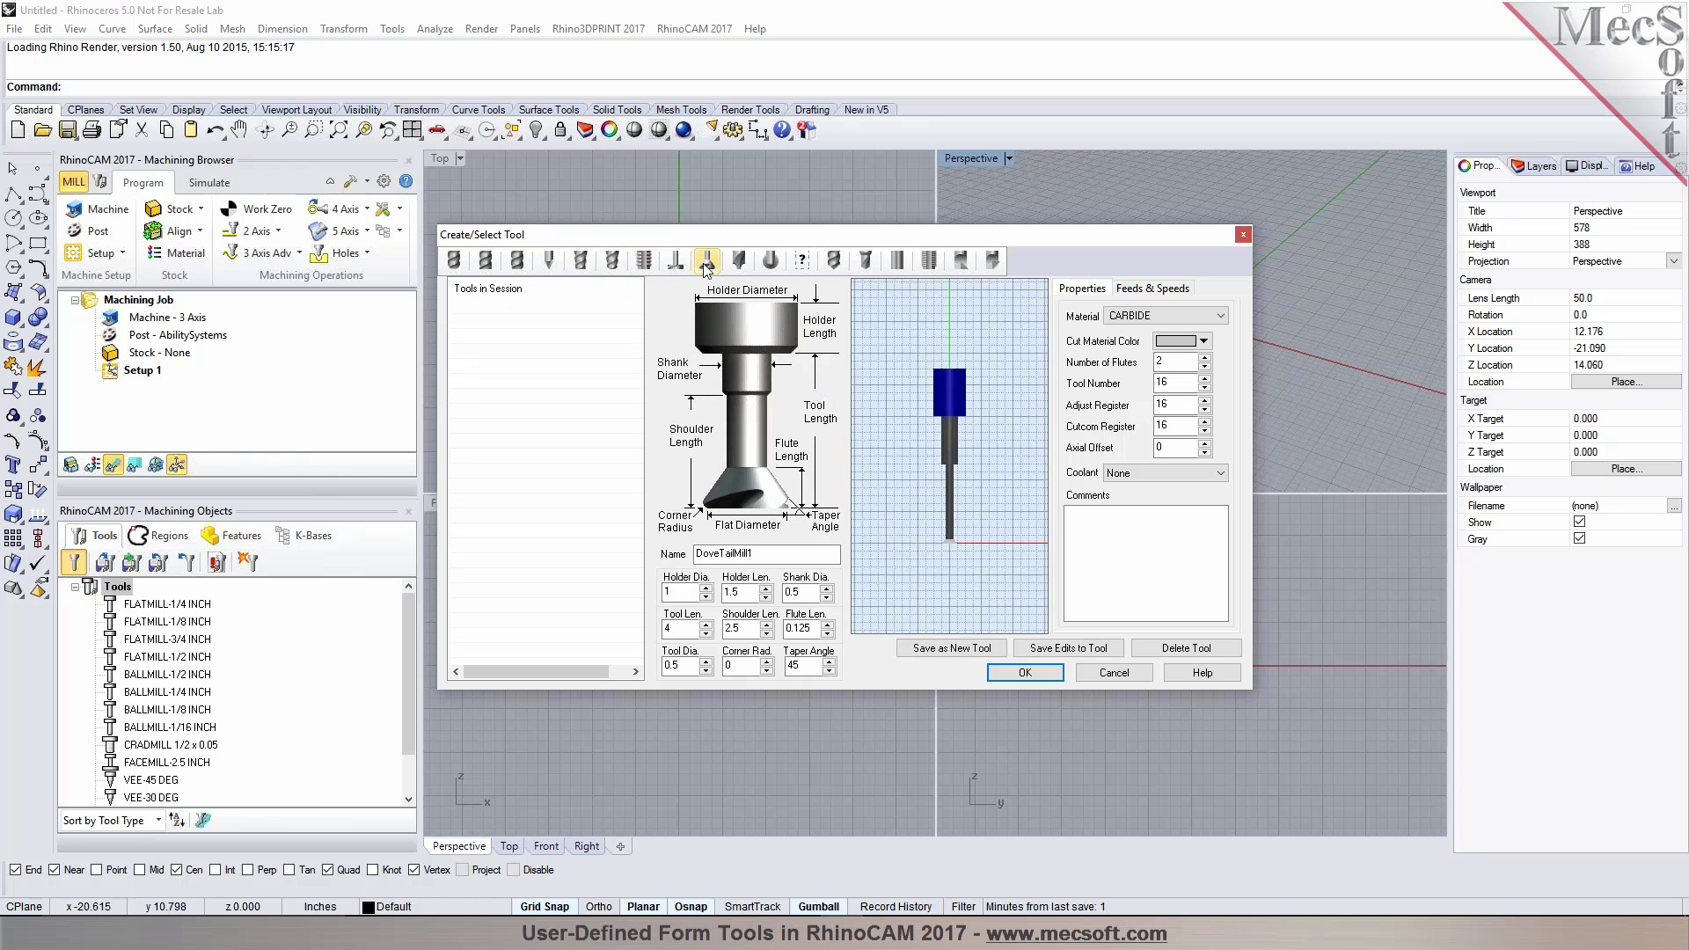
click(733, 268)
click(772, 262)
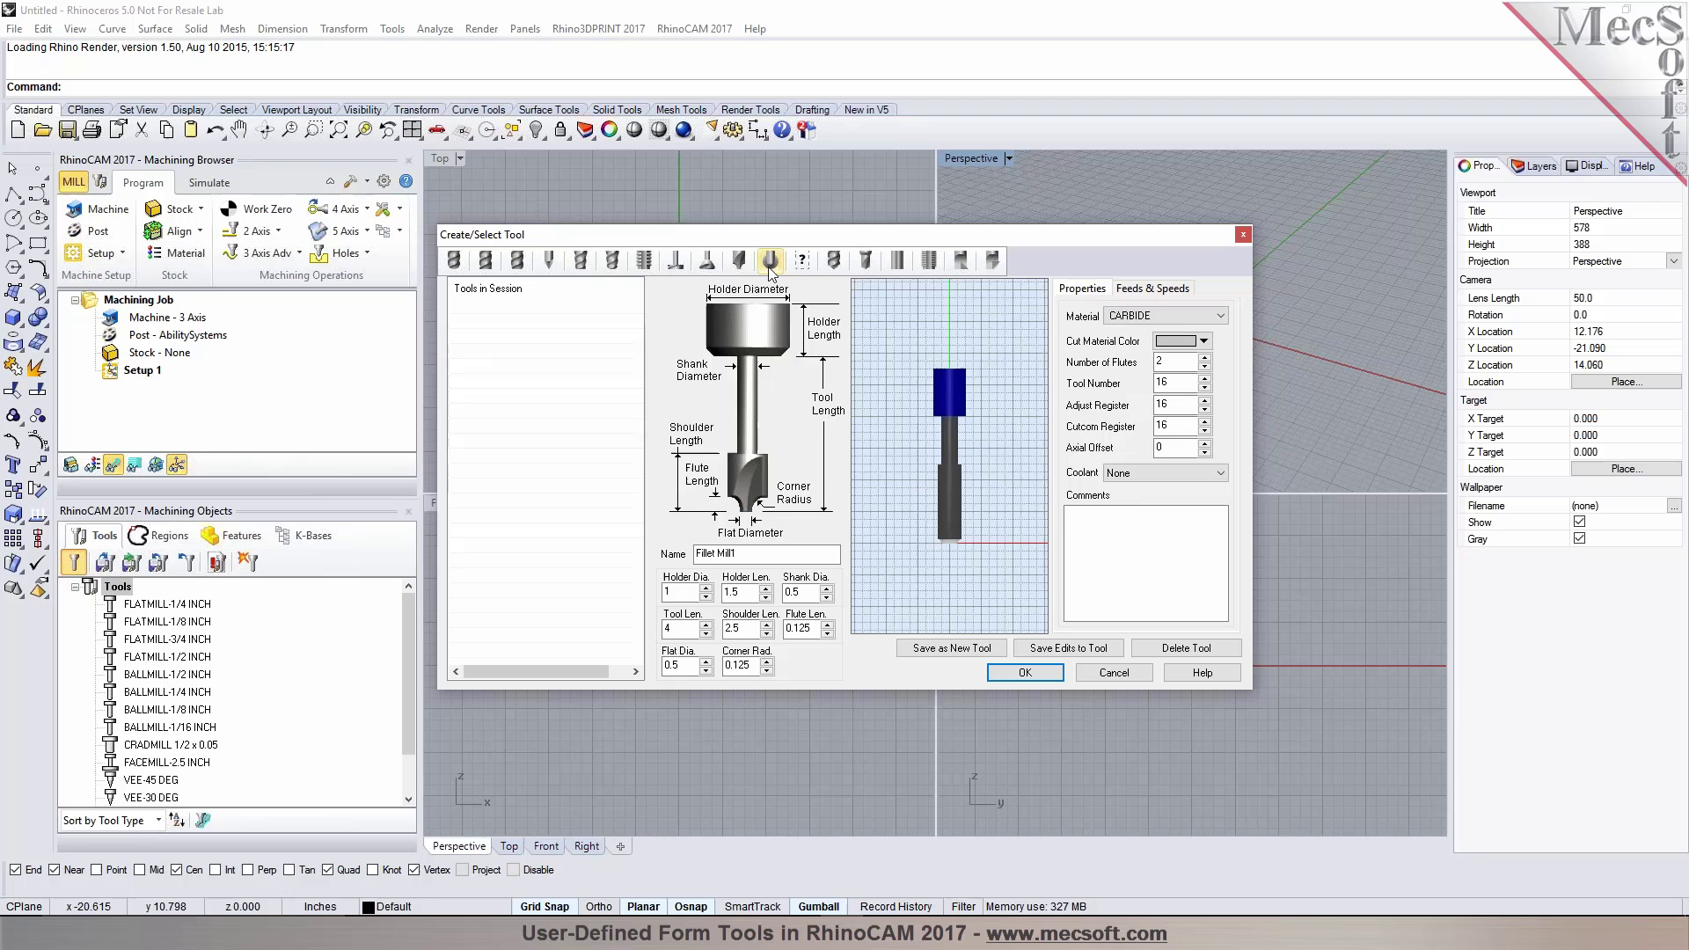
click(803, 262)
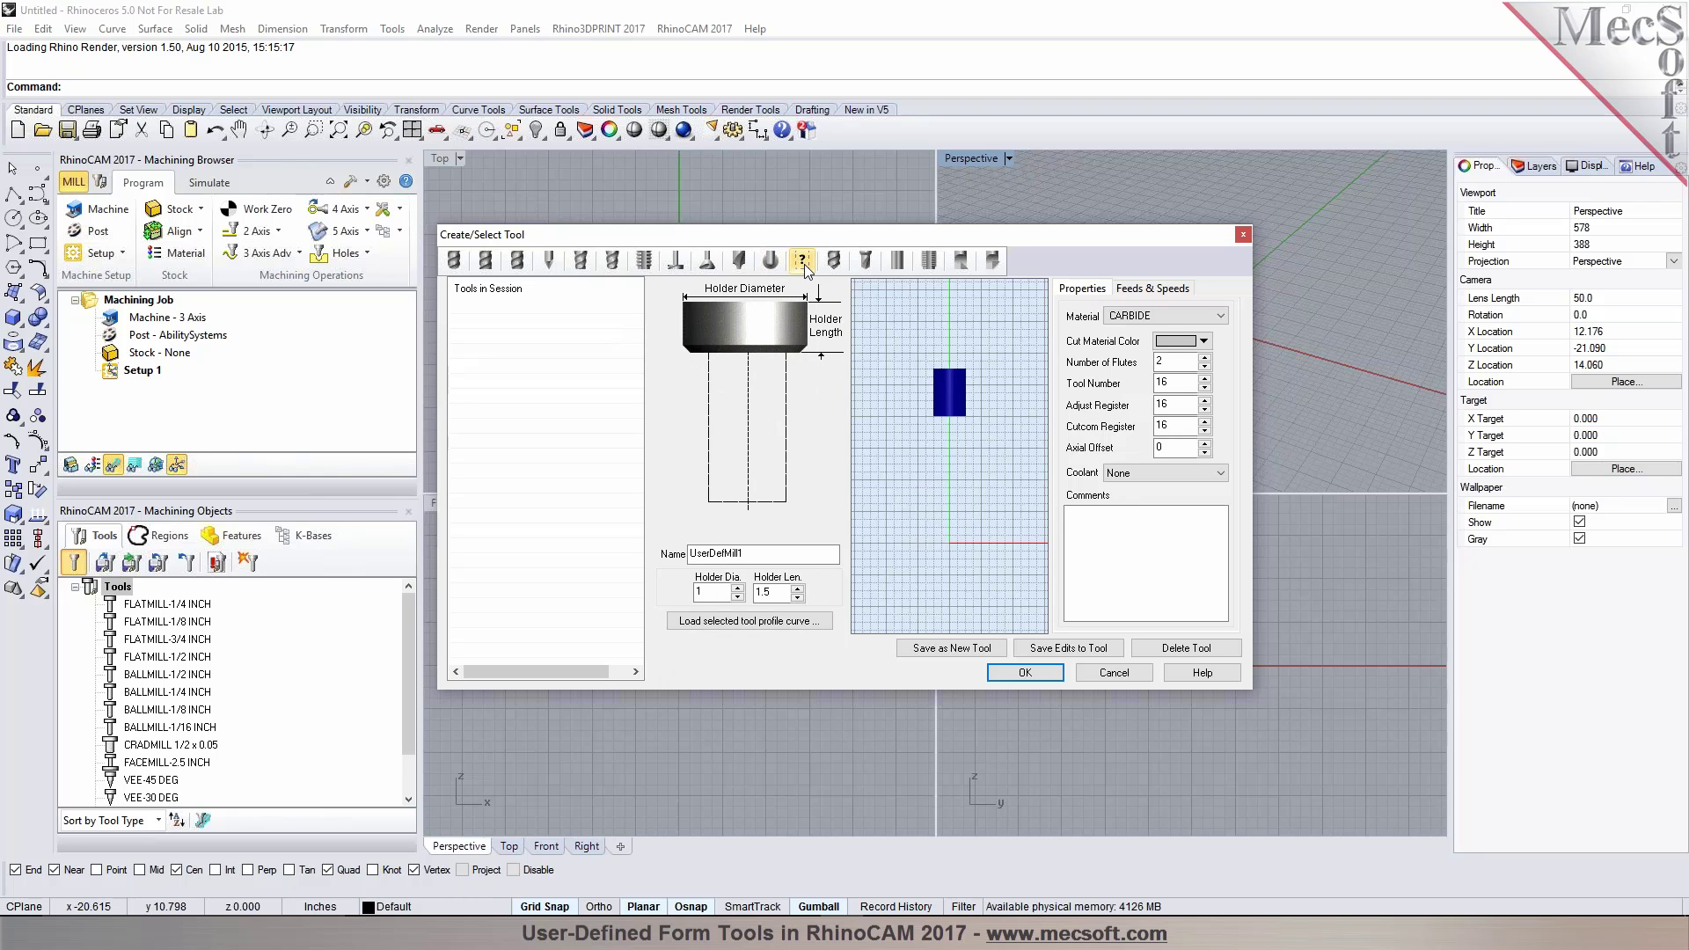
click(833, 261)
click(896, 261)
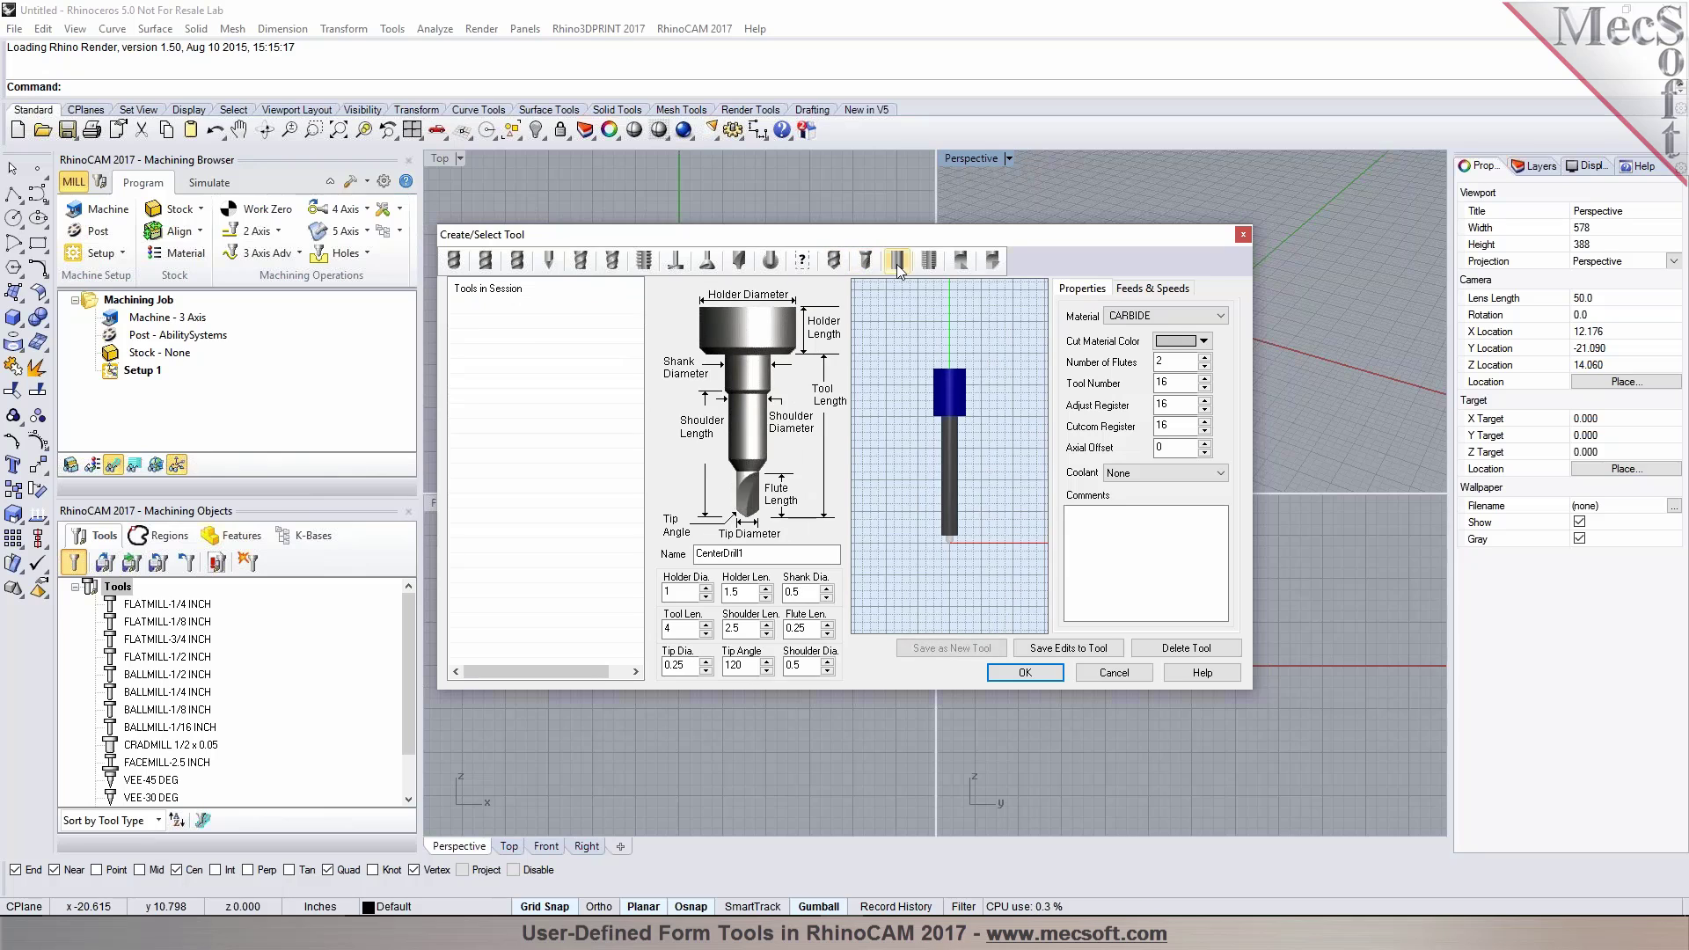
click(931, 261)
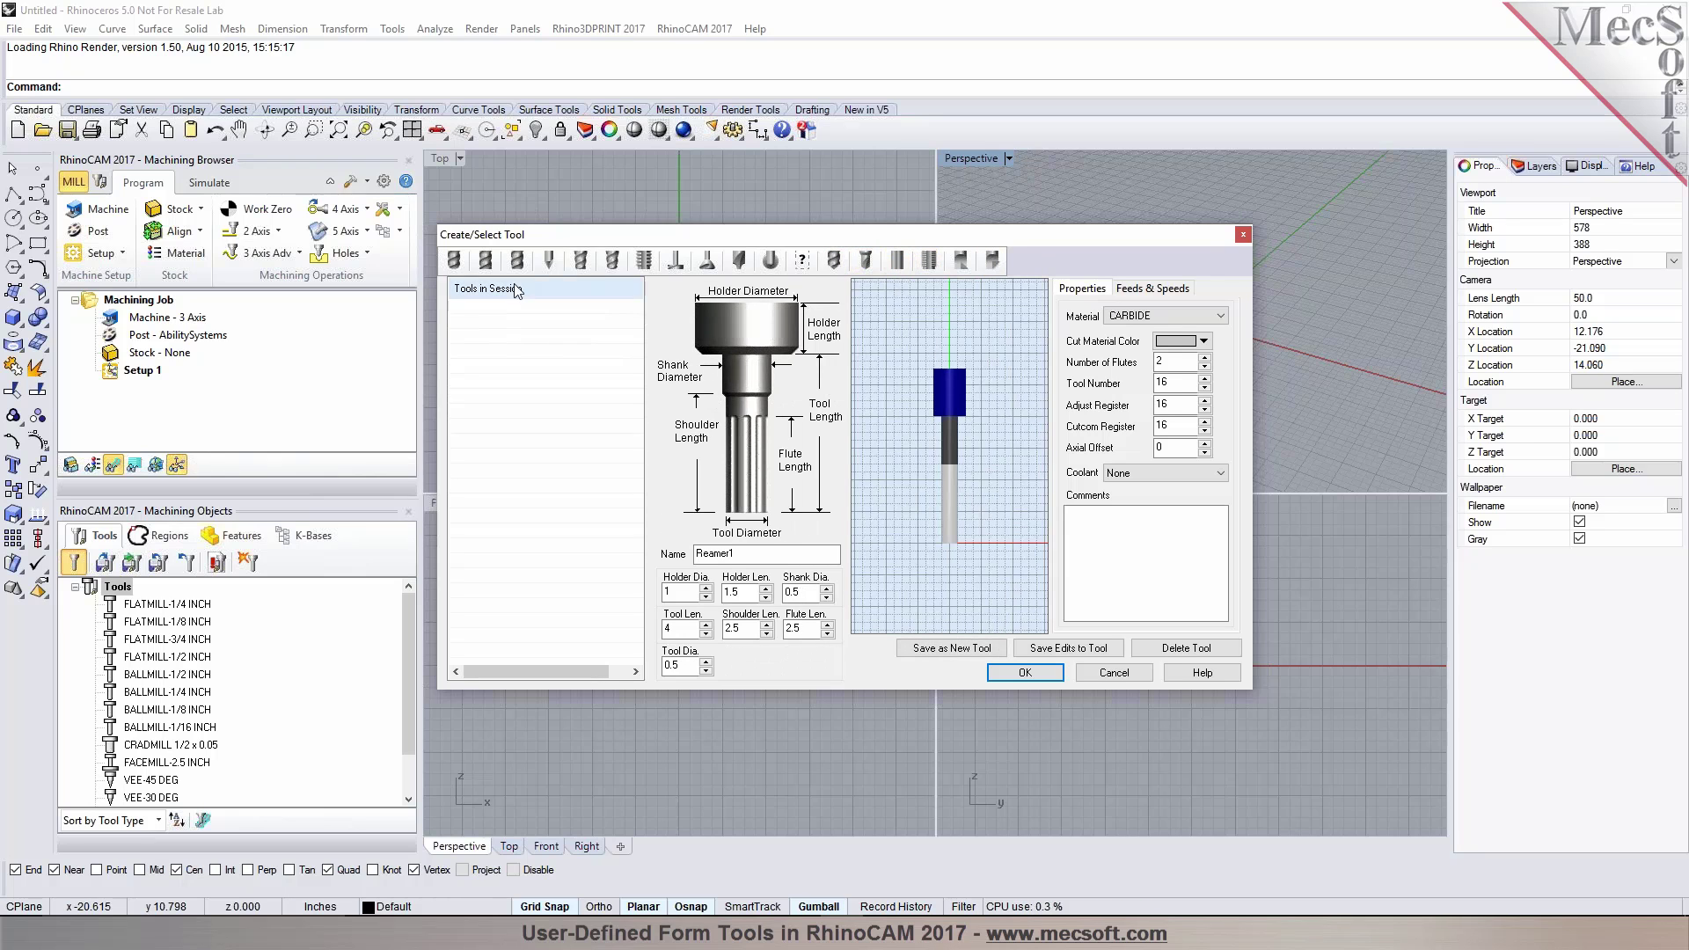
click(485, 261)
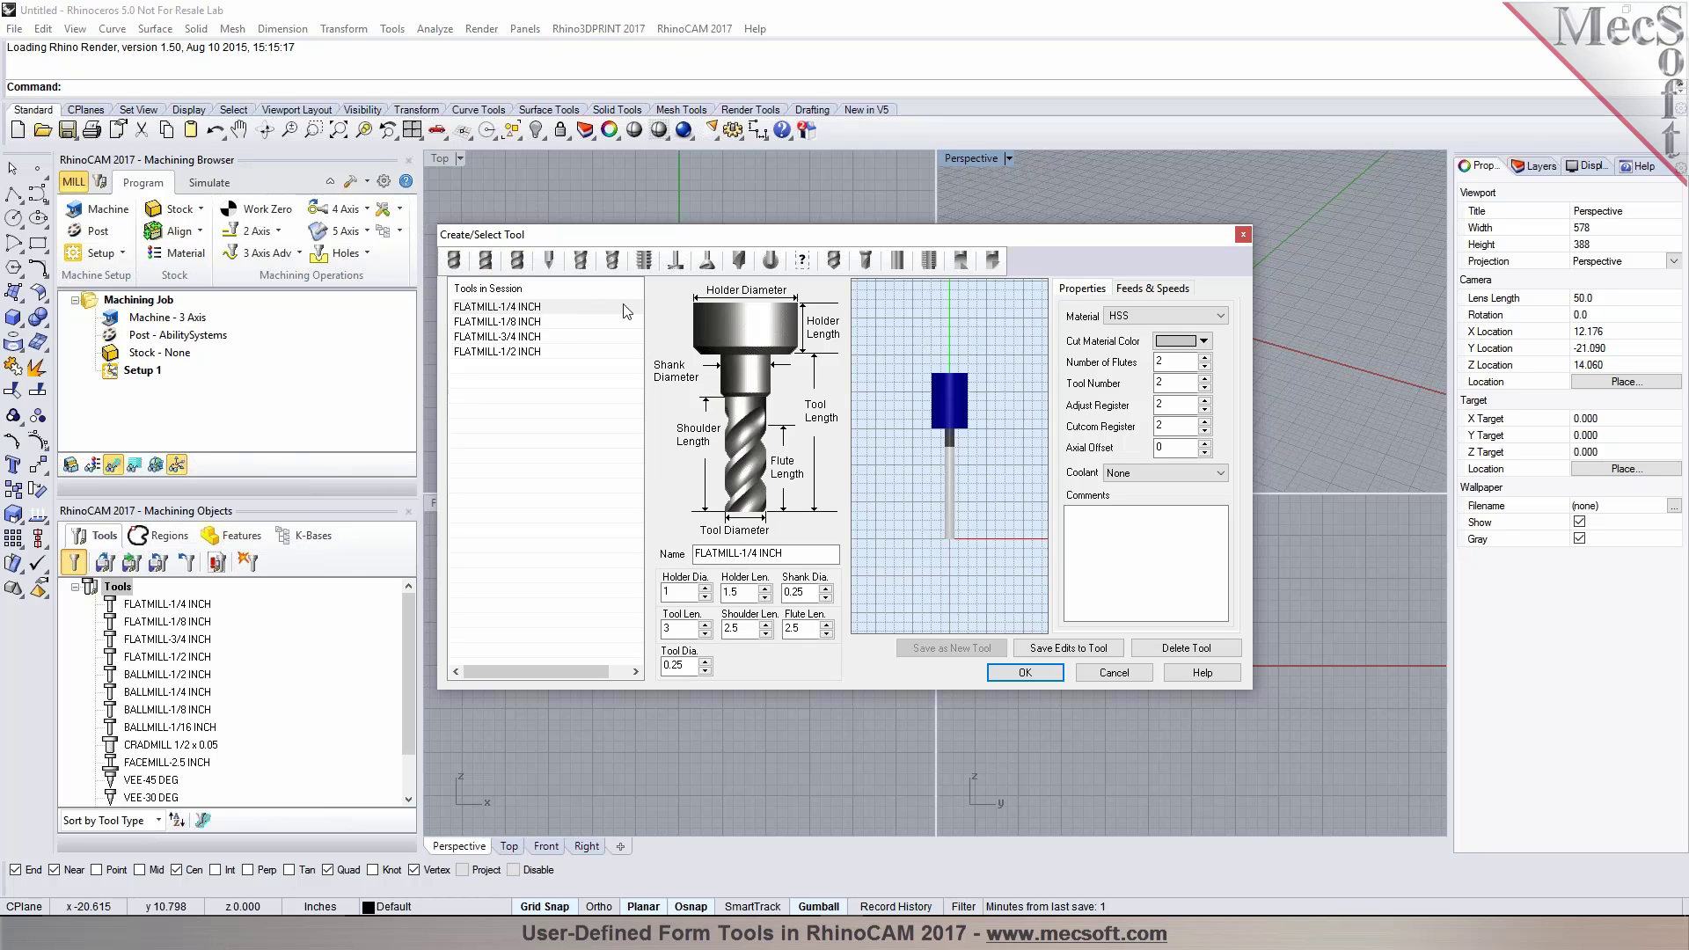
click(1102, 677)
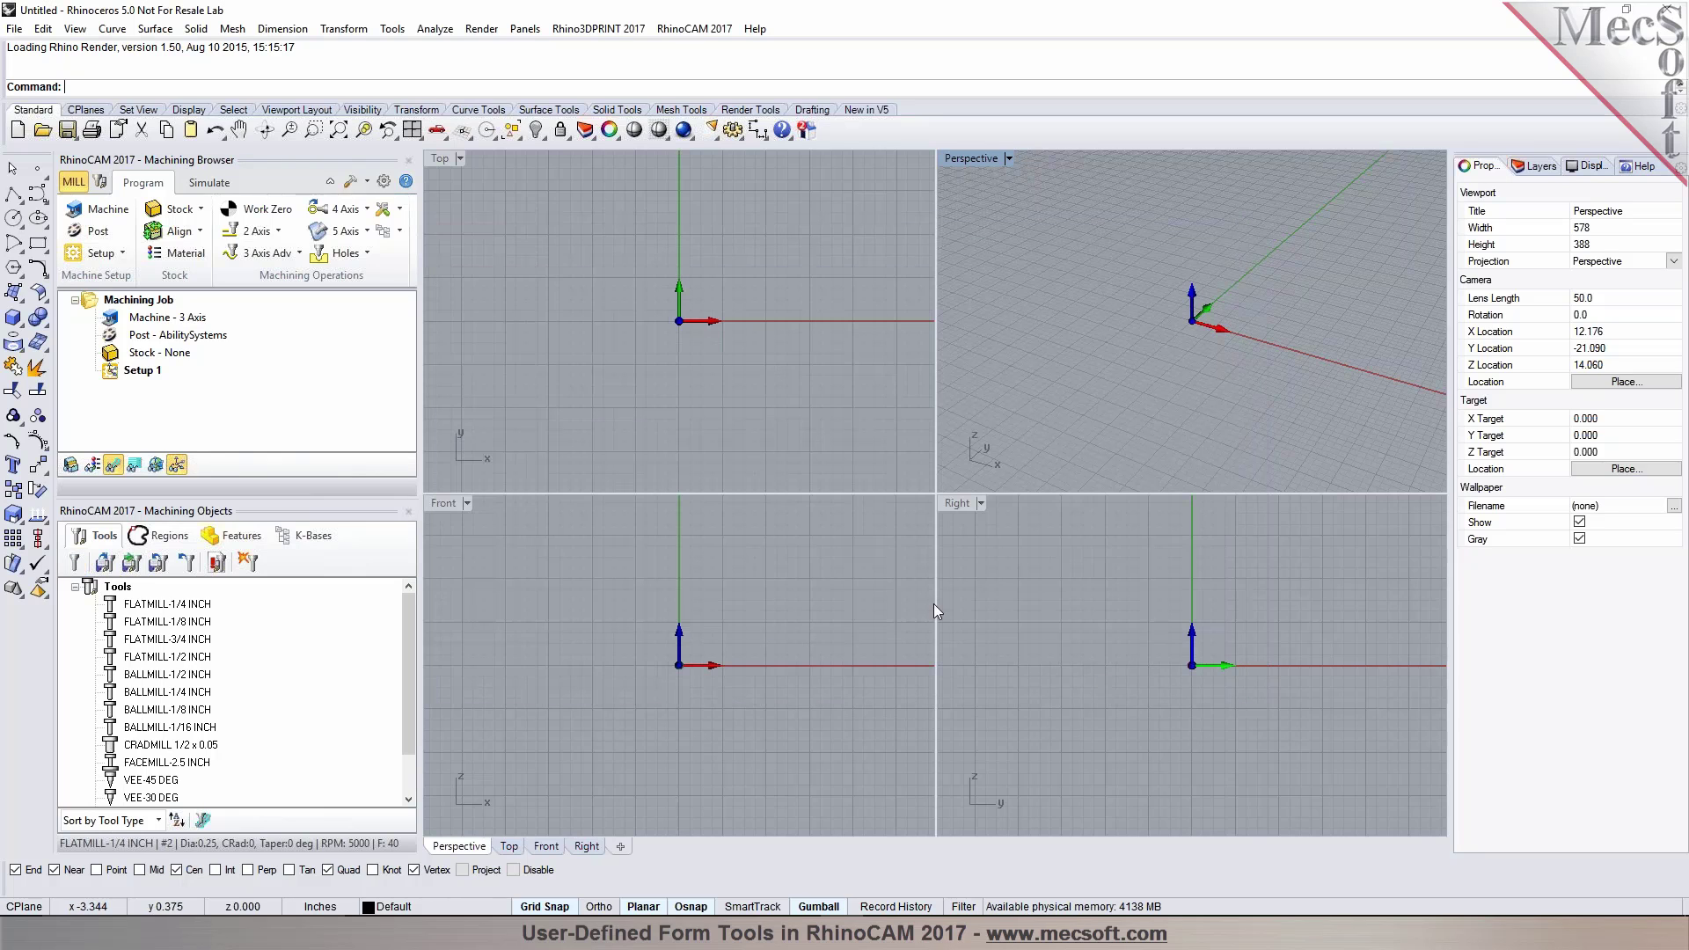
Draw a control-point curve from the origin, bending upward into a vertical tail
right_drag(532, 357, 548, 261)
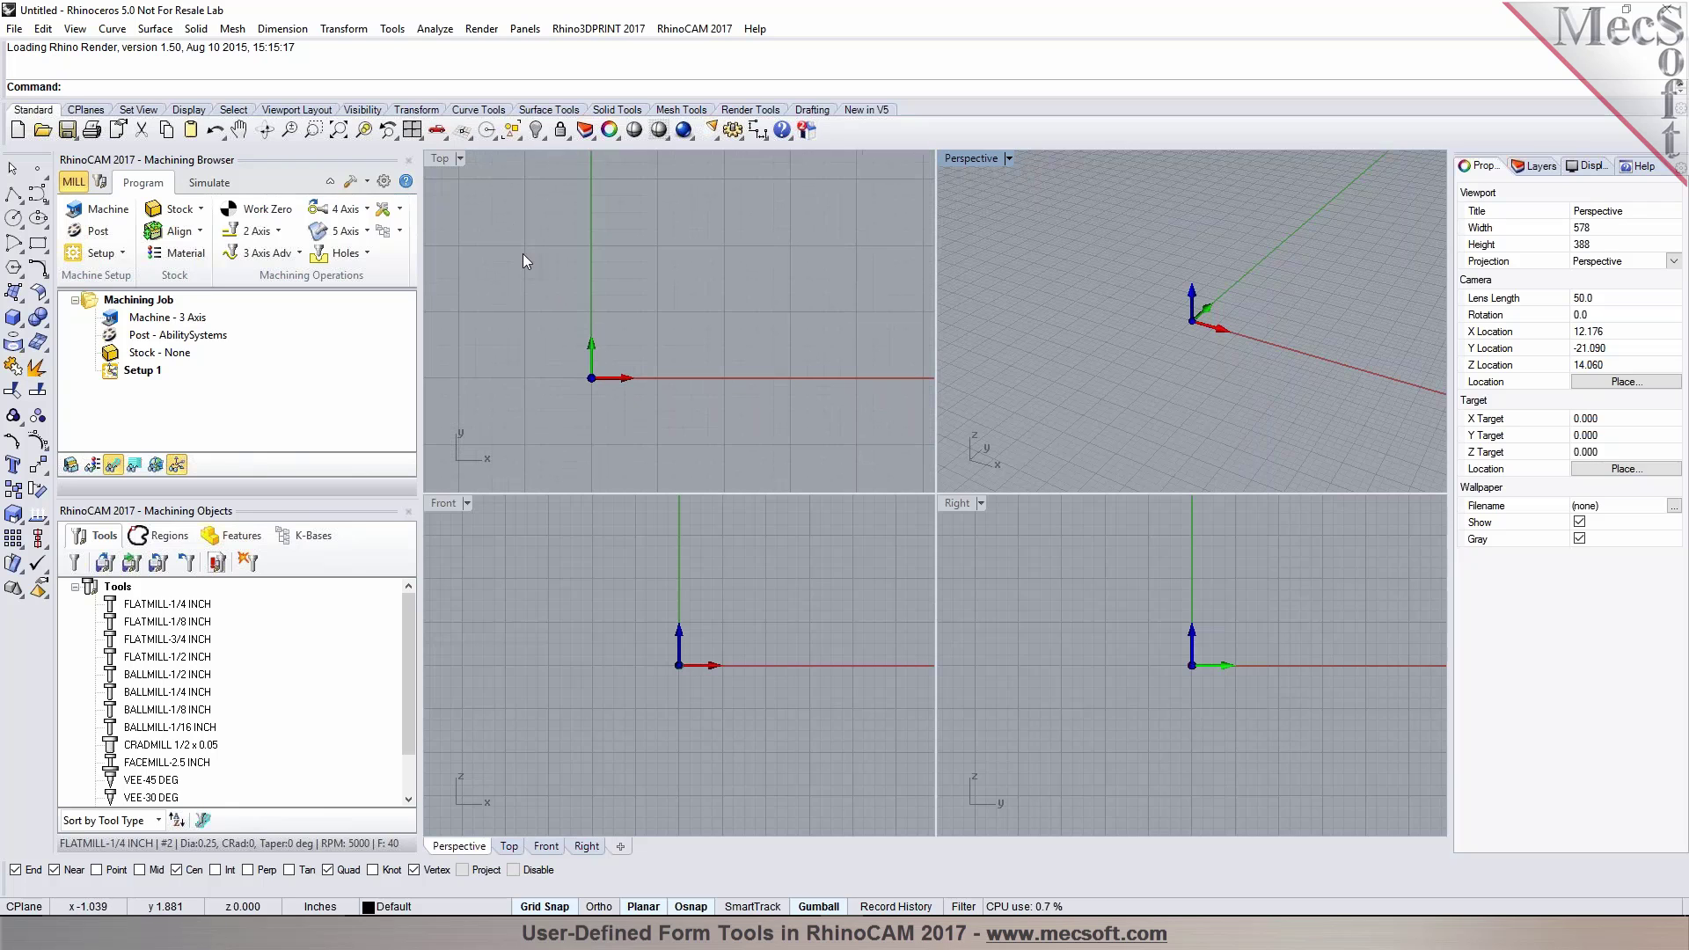
click(38, 193)
click(591, 378)
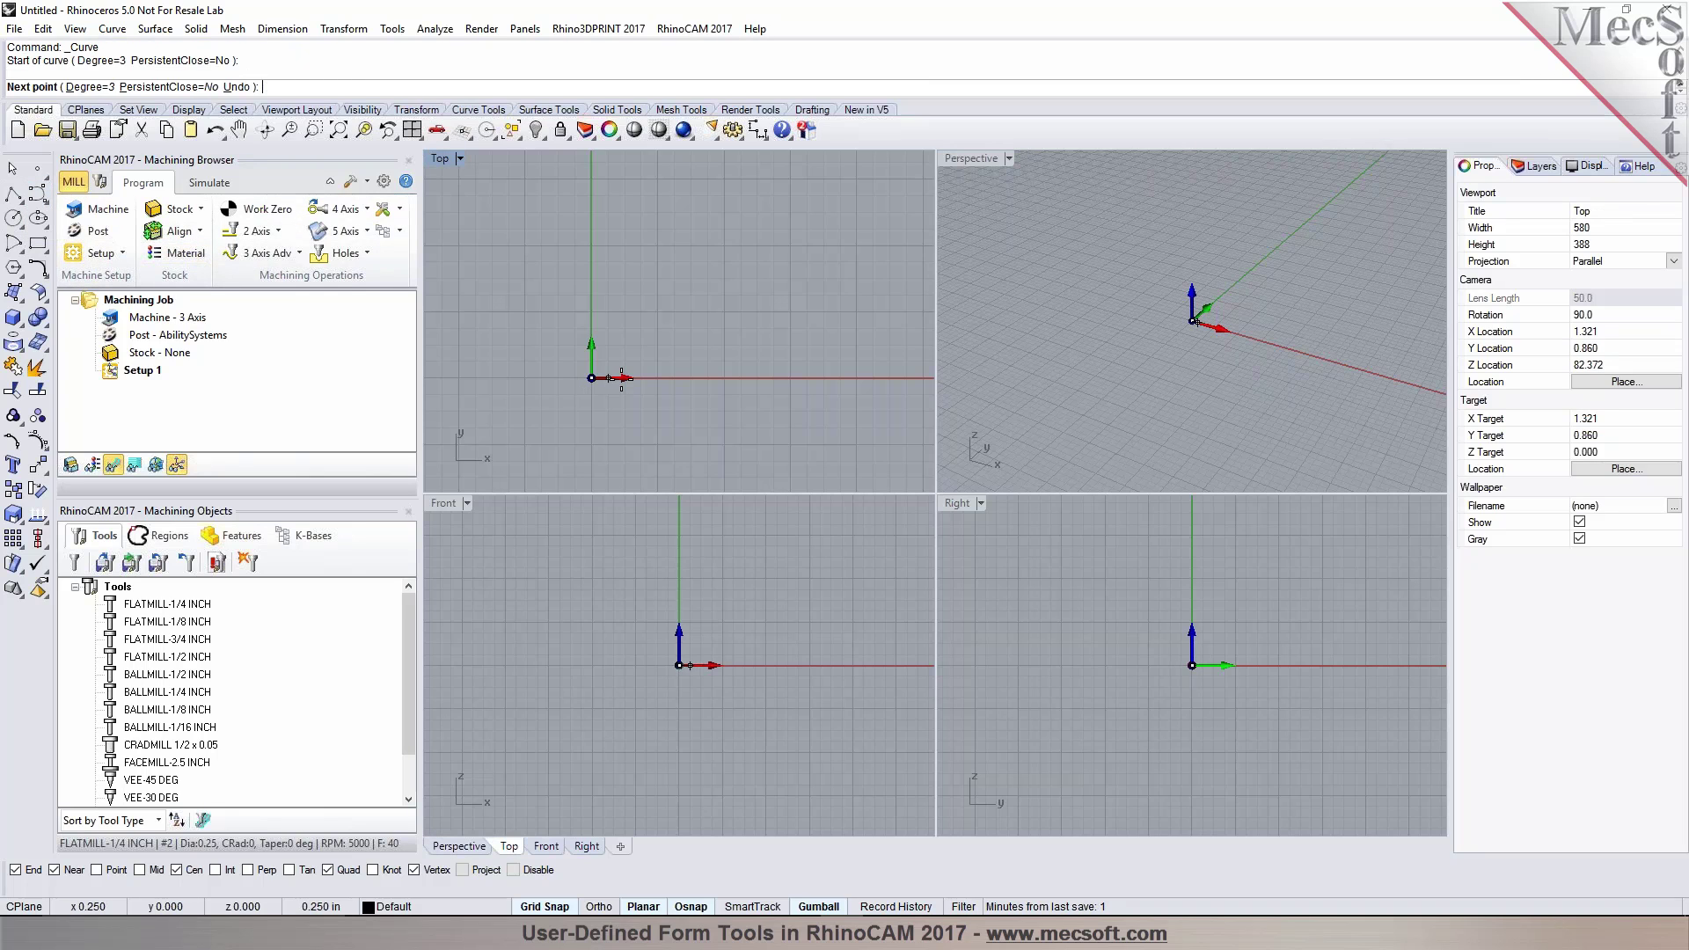
click(625, 361)
click(657, 345)
click(673, 311)
click(740, 295)
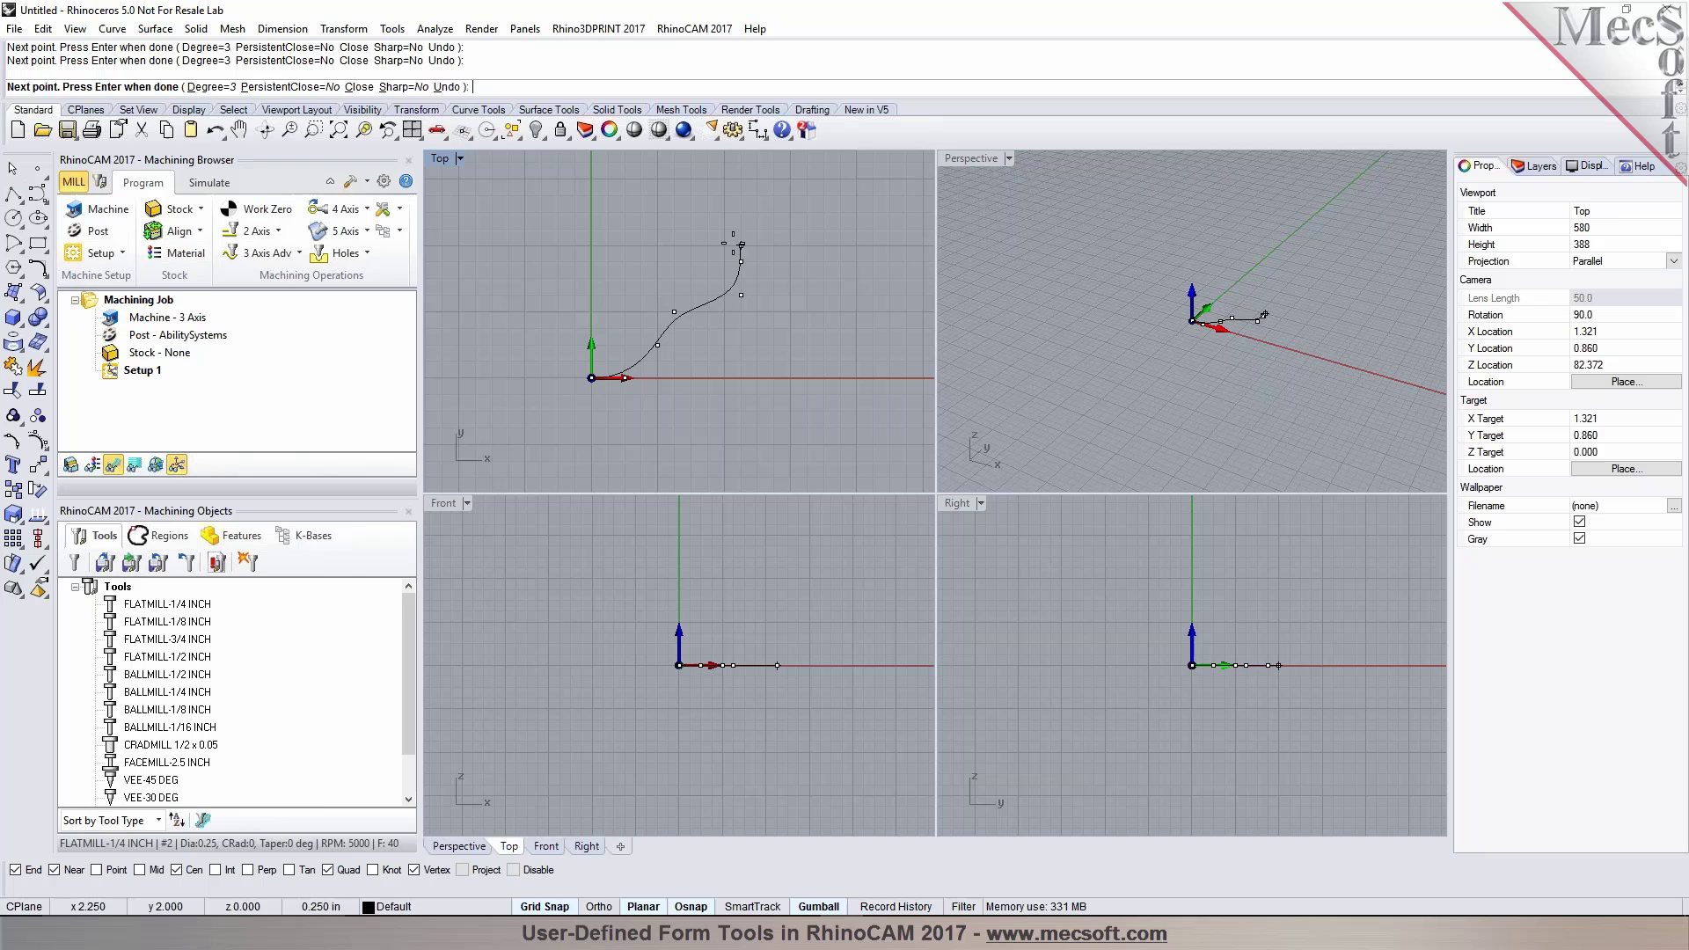
click(741, 261)
click(739, 179)
key(Return)
scroll(669, 308, down, 3)
scroll(668, 352, up, 2)
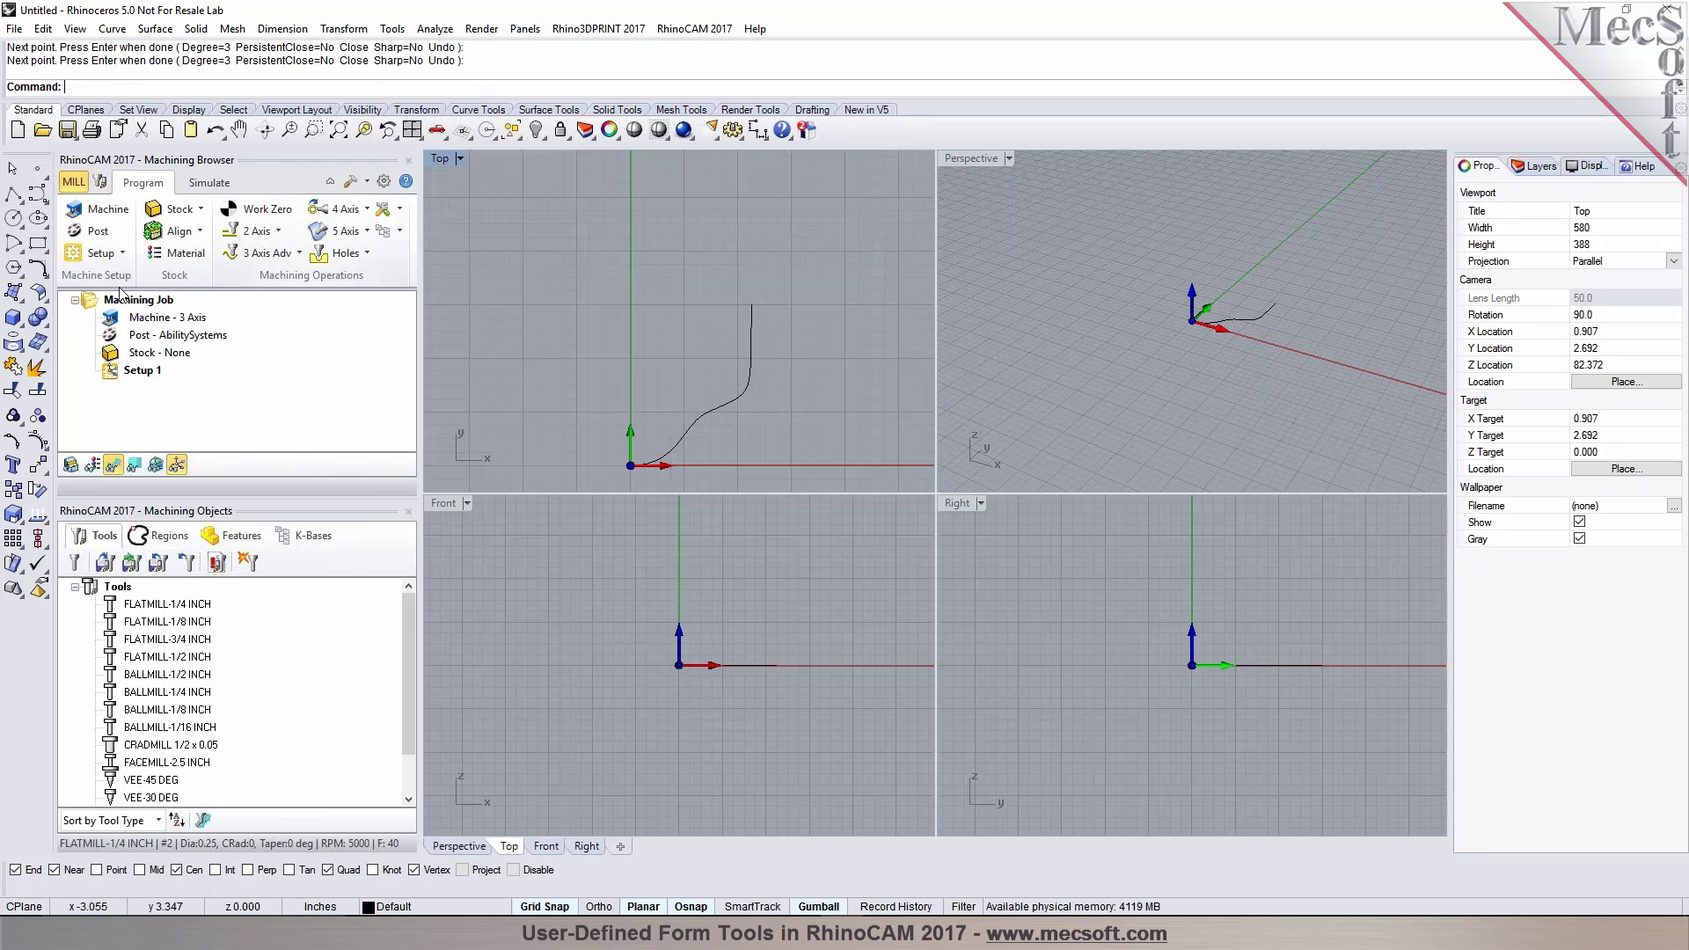
click(12, 195)
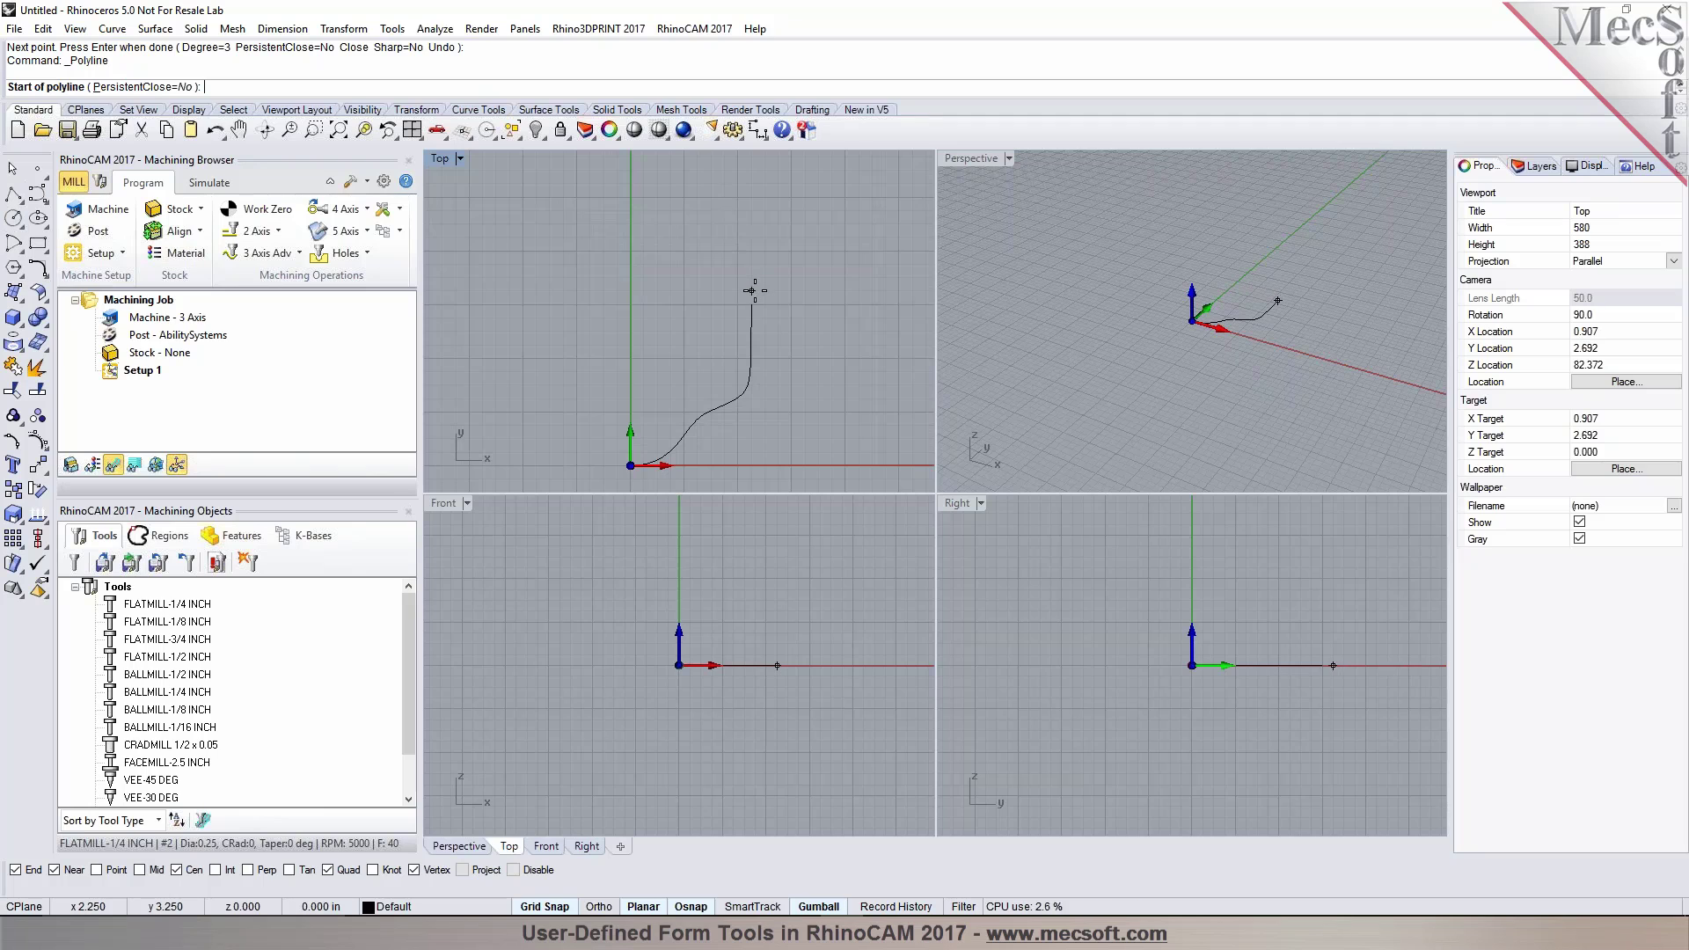
key(Escape)
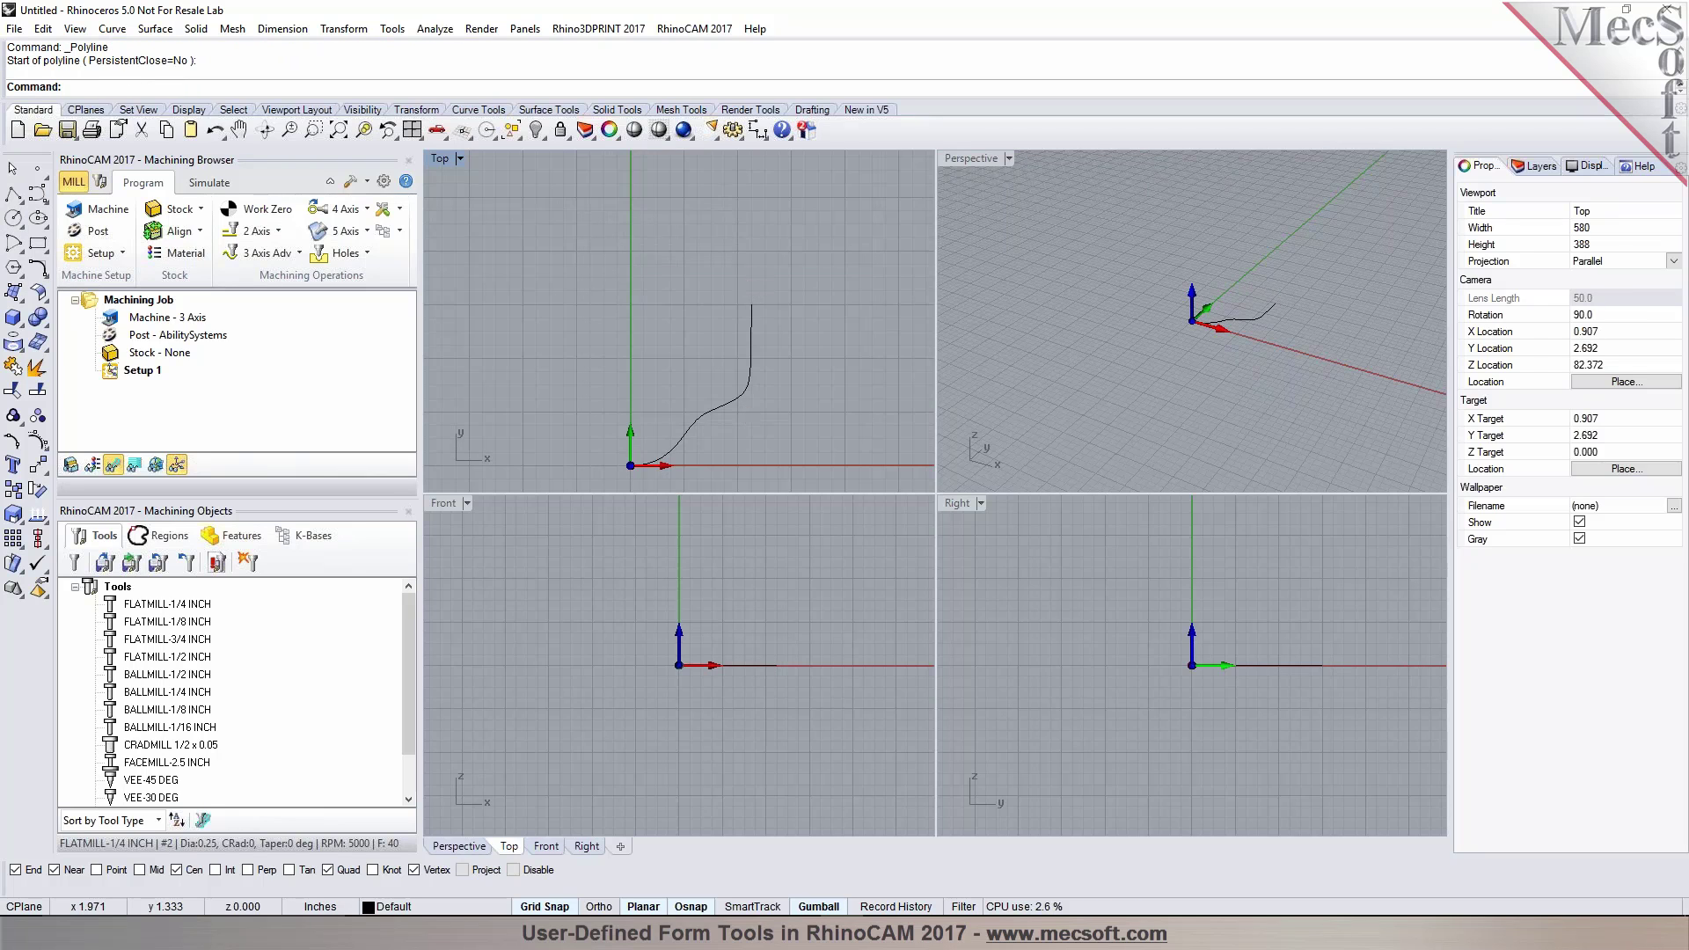
Scale the S-shaped profile by 0.43 about the origin and reposition it
click(743, 398)
text(Scale)
key(Return)
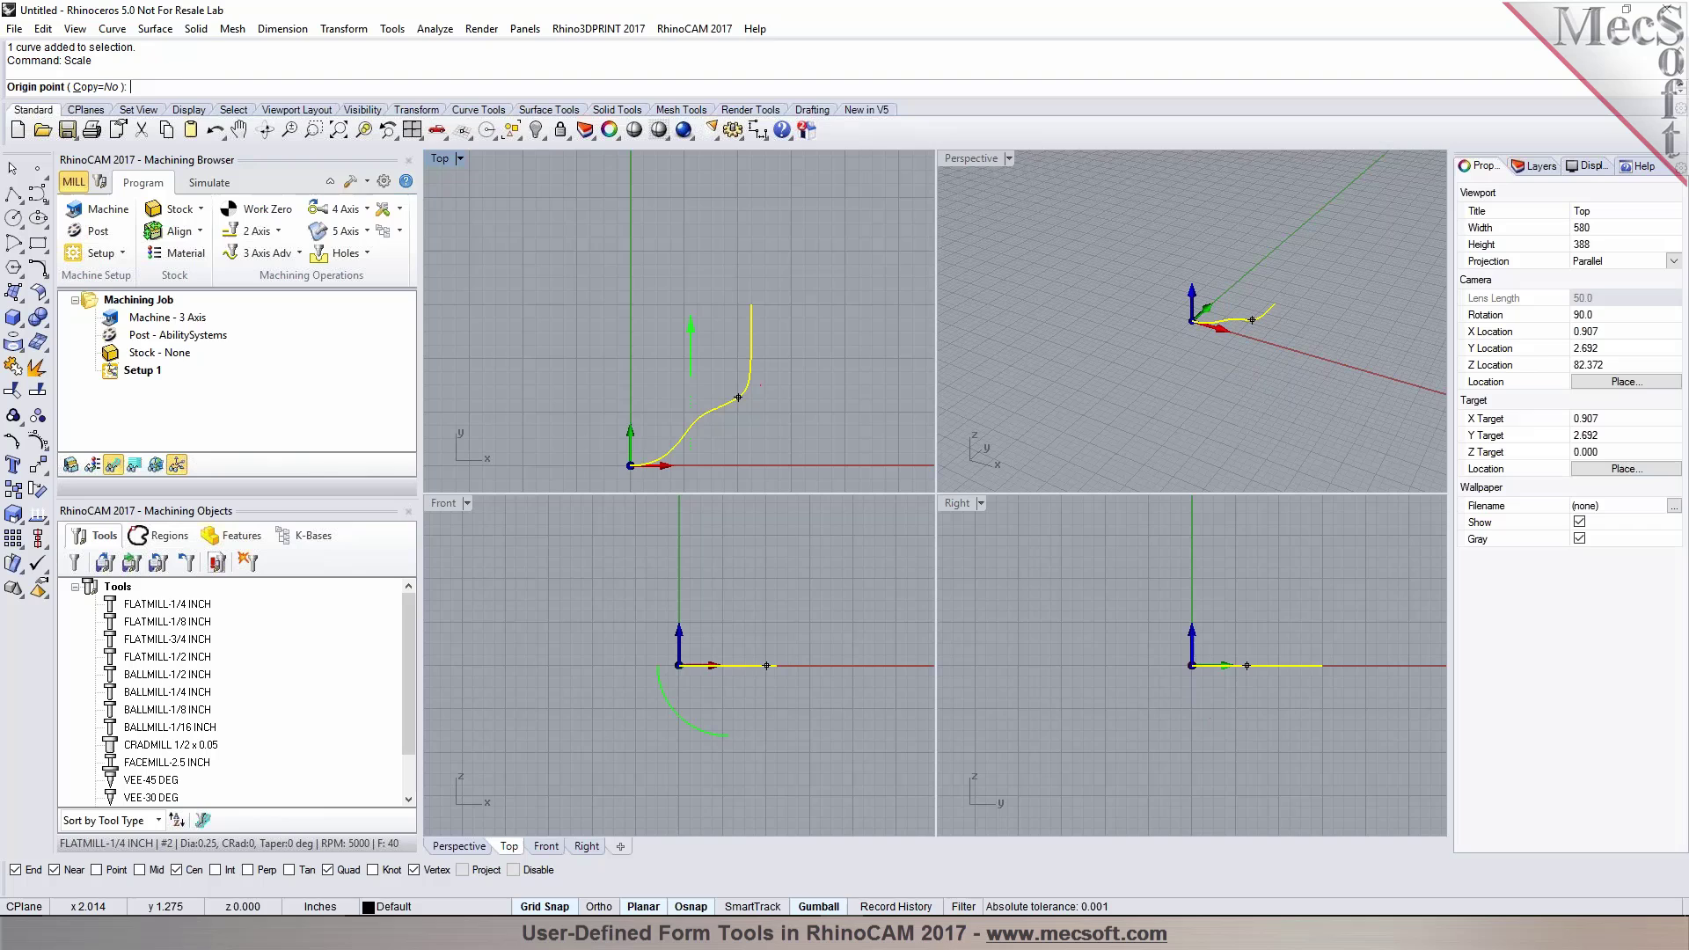
key(Return)
text(.43)
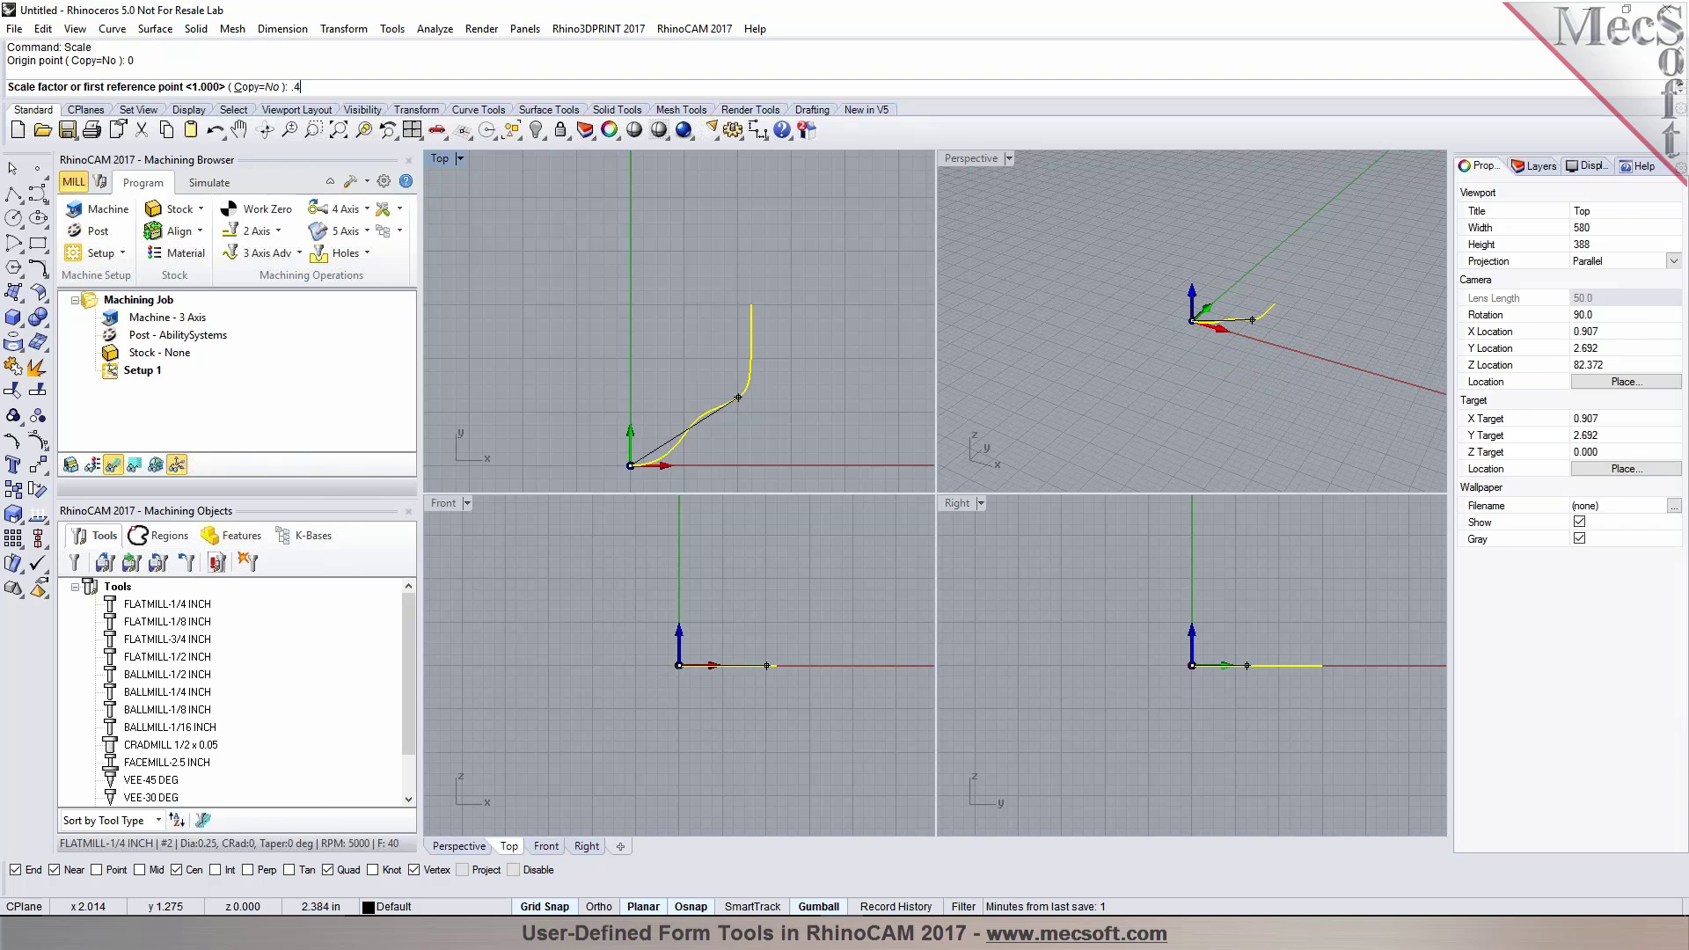
key(Return)
scroll(720, 382, down, 5)
drag(720, 382, 683, 403)
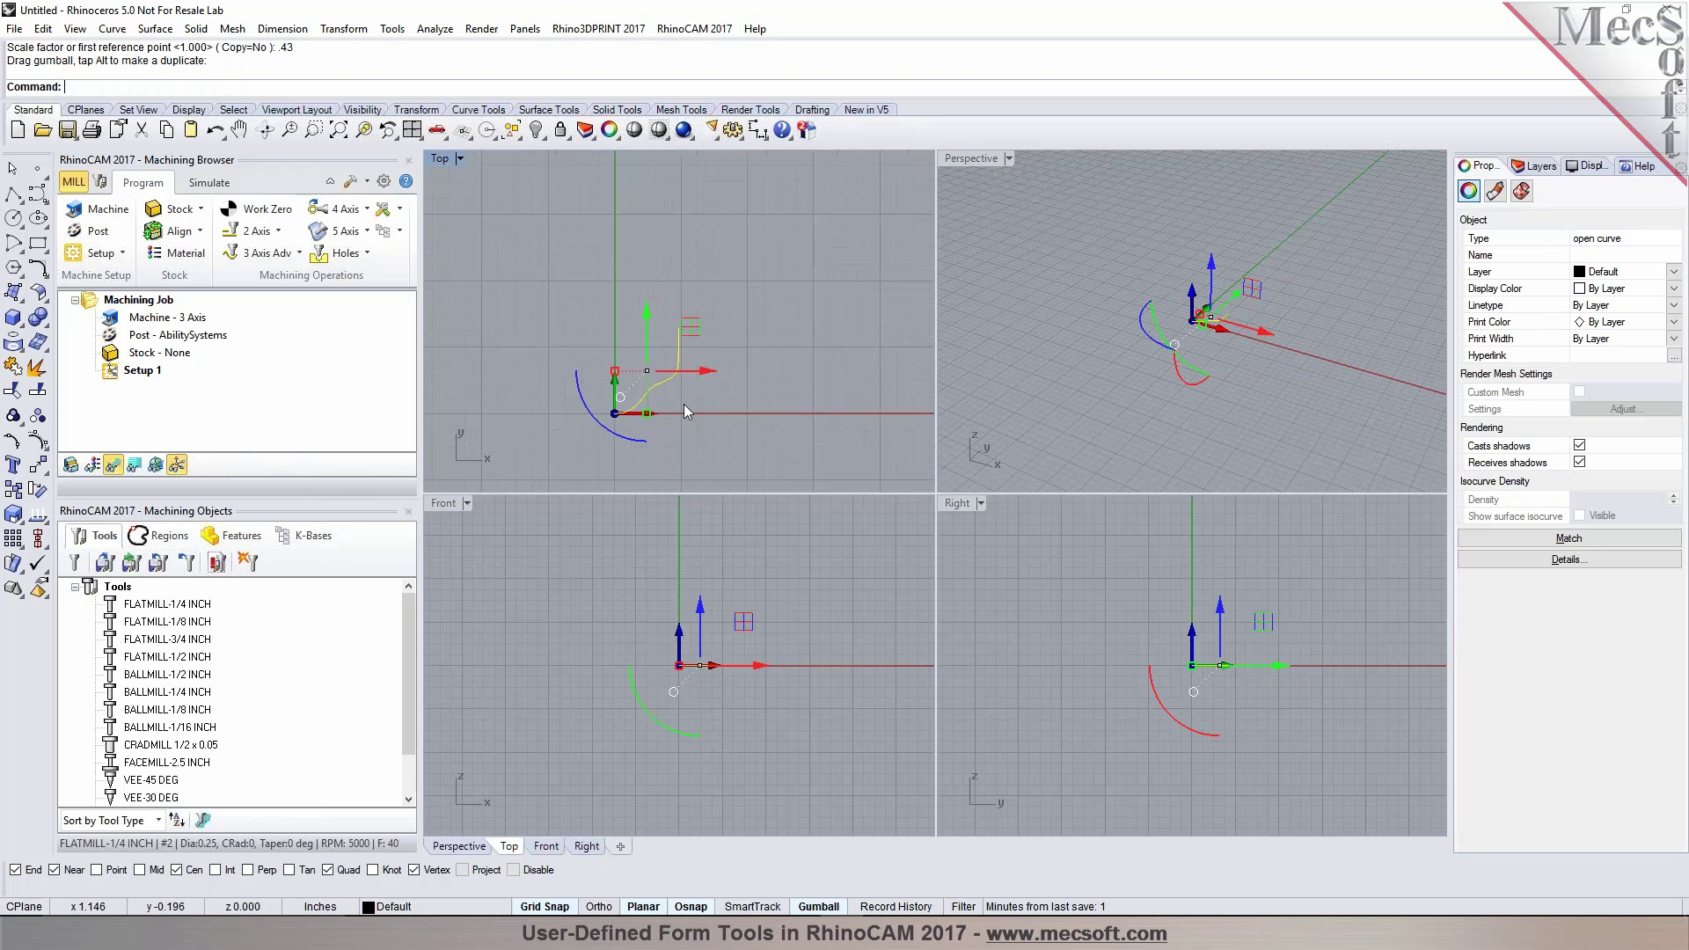
click(595, 328)
Add a polyline up from the curve end and across to the Y axis, then join both curves
click(13, 194)
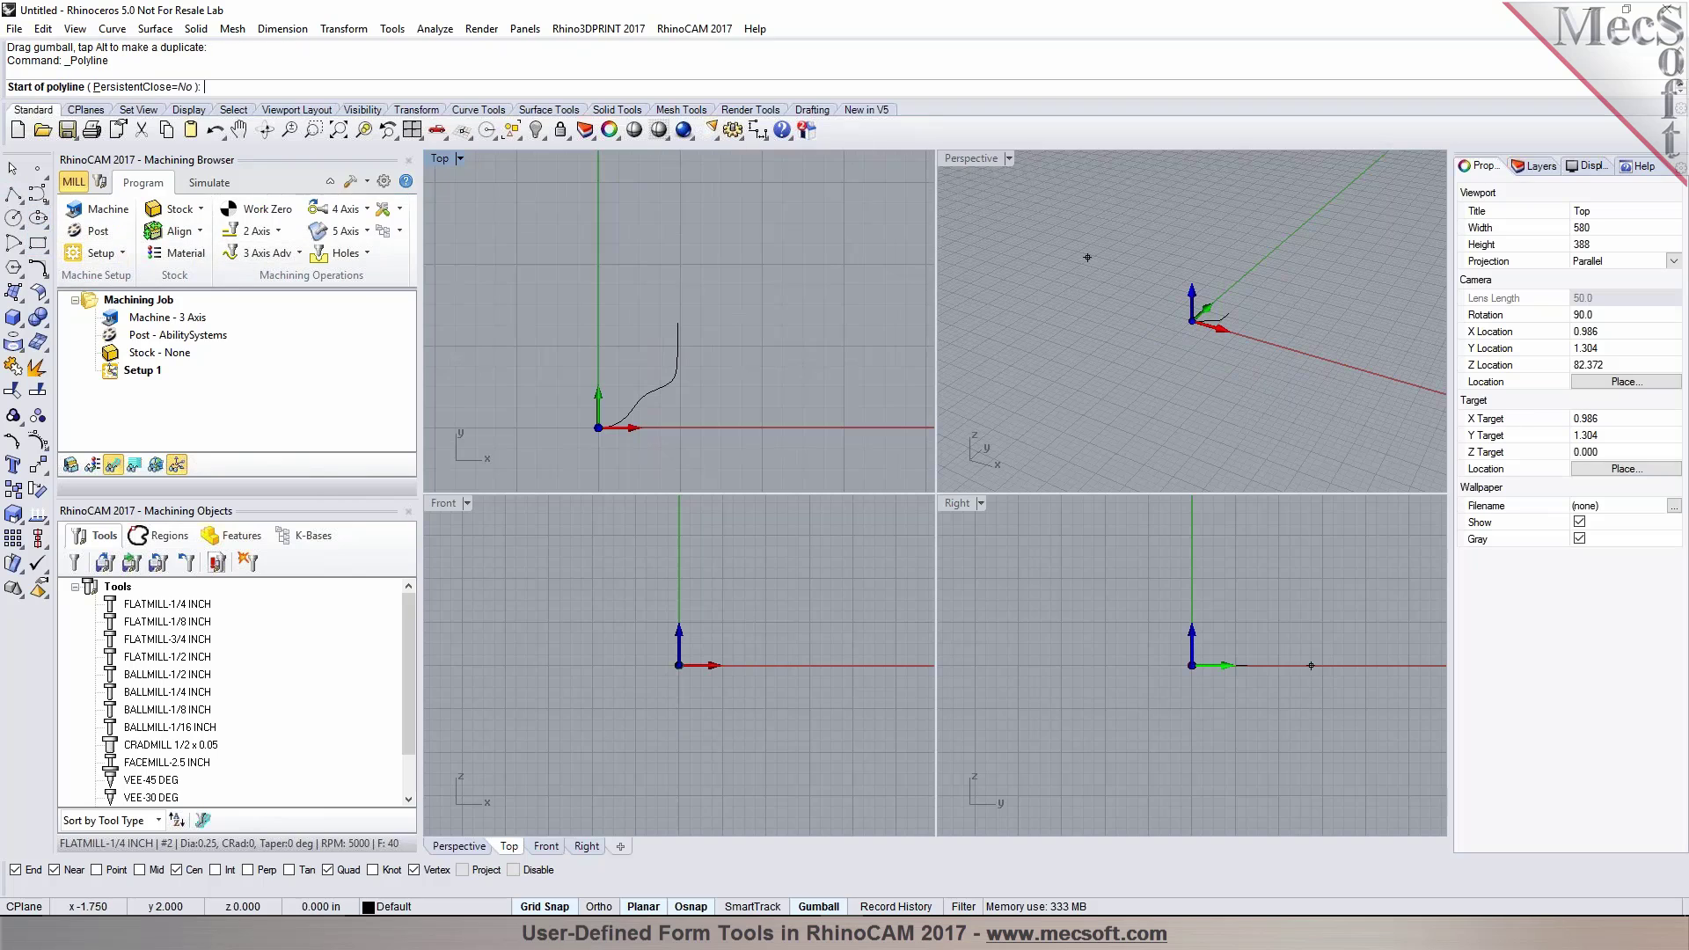
click(677, 322)
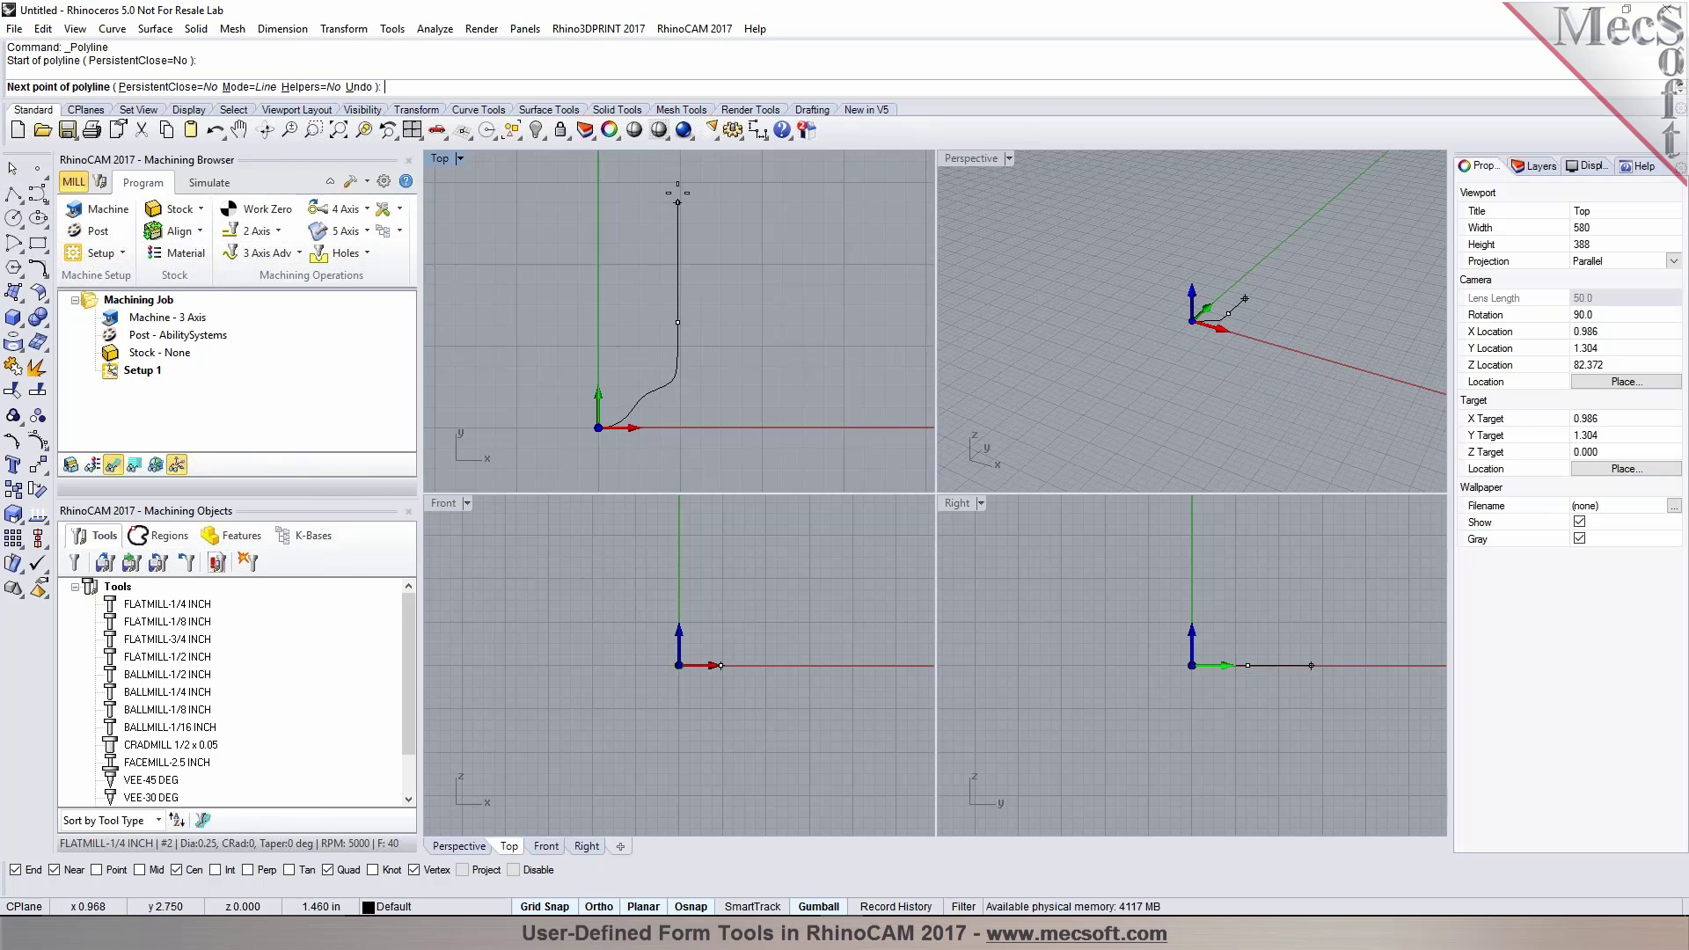
click(677, 182)
click(598, 182)
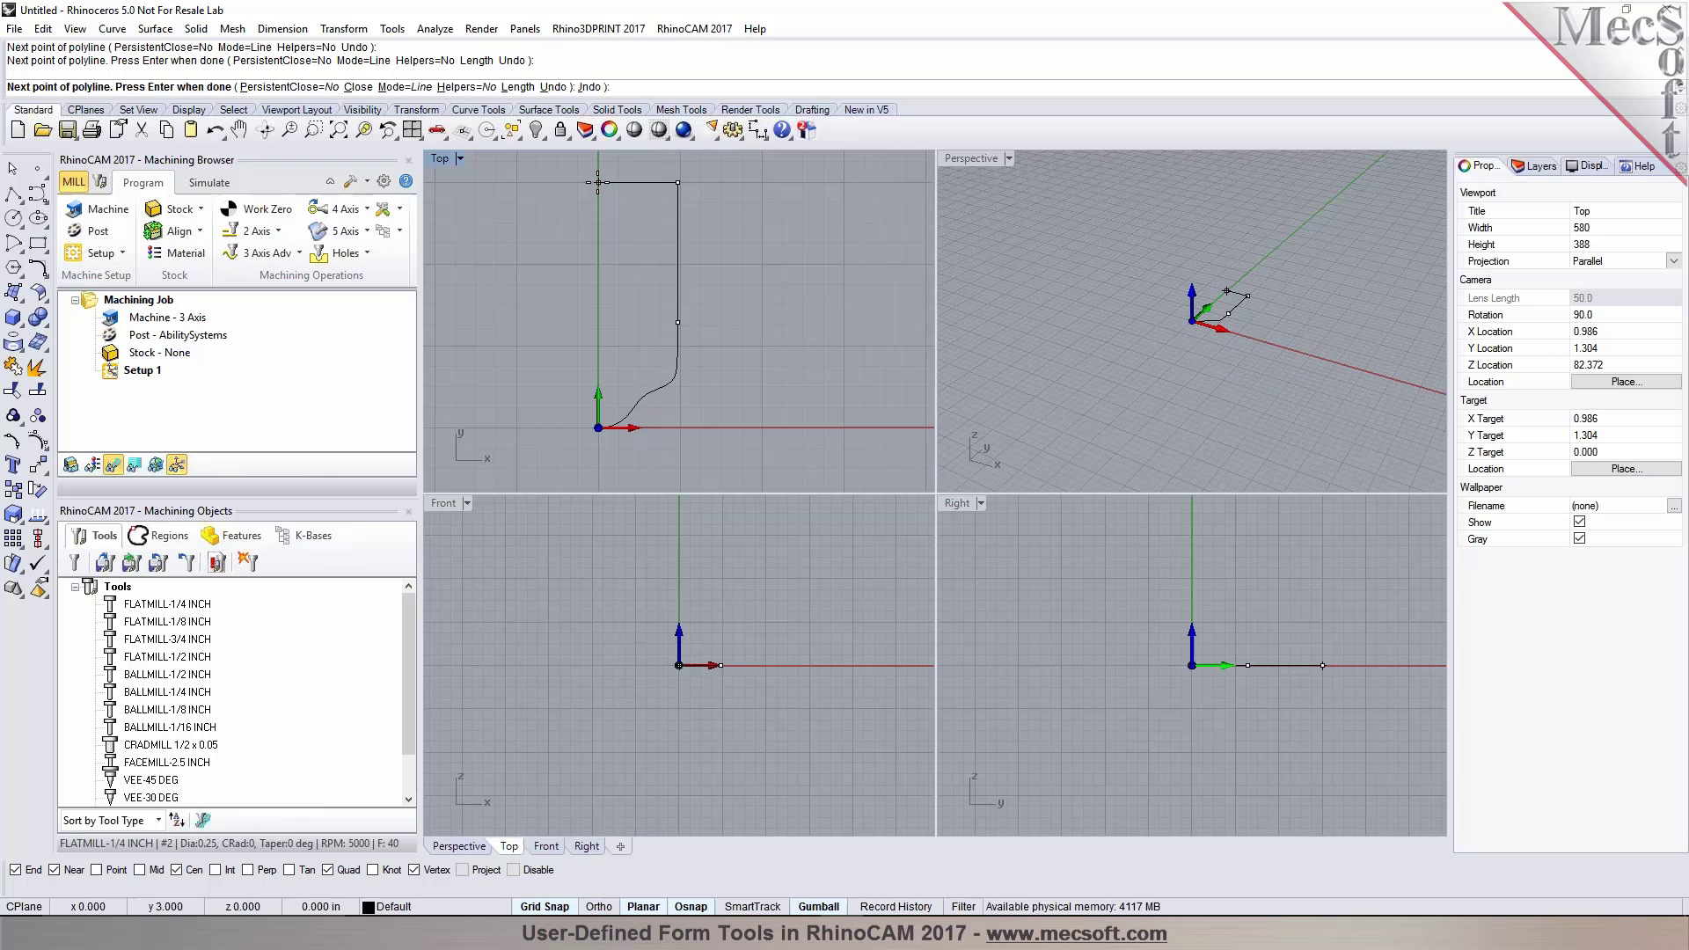
key(Return)
drag(746, 392, 638, 315)
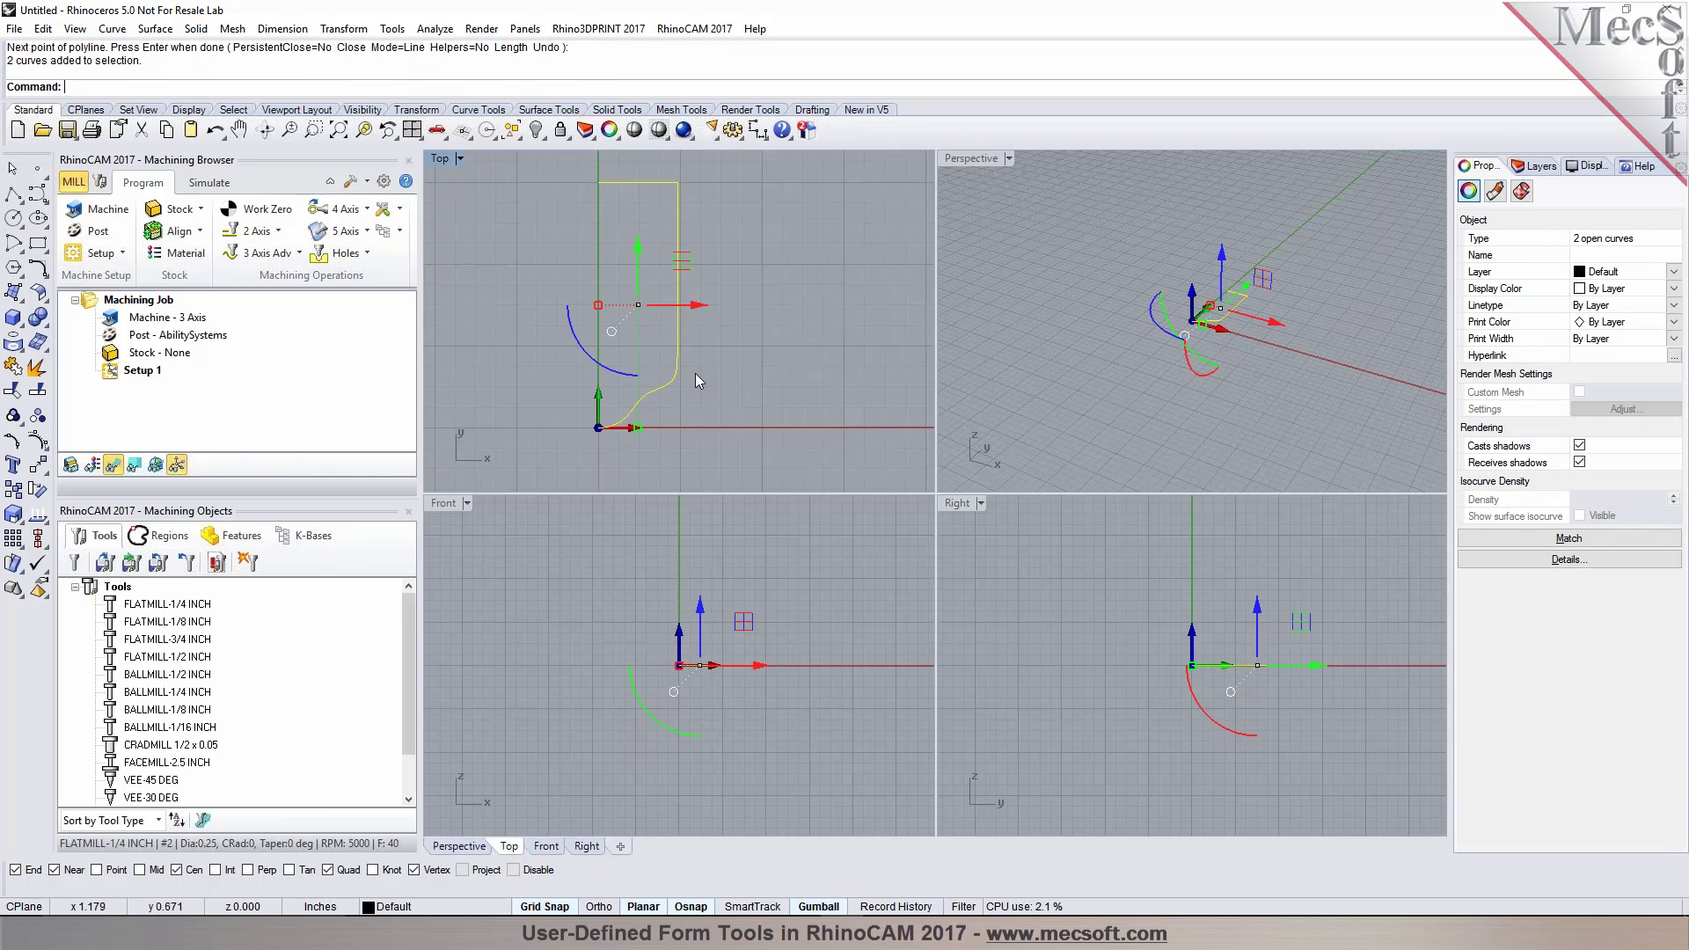
scroll(695, 373, up, 2)
key(ctrl+j)
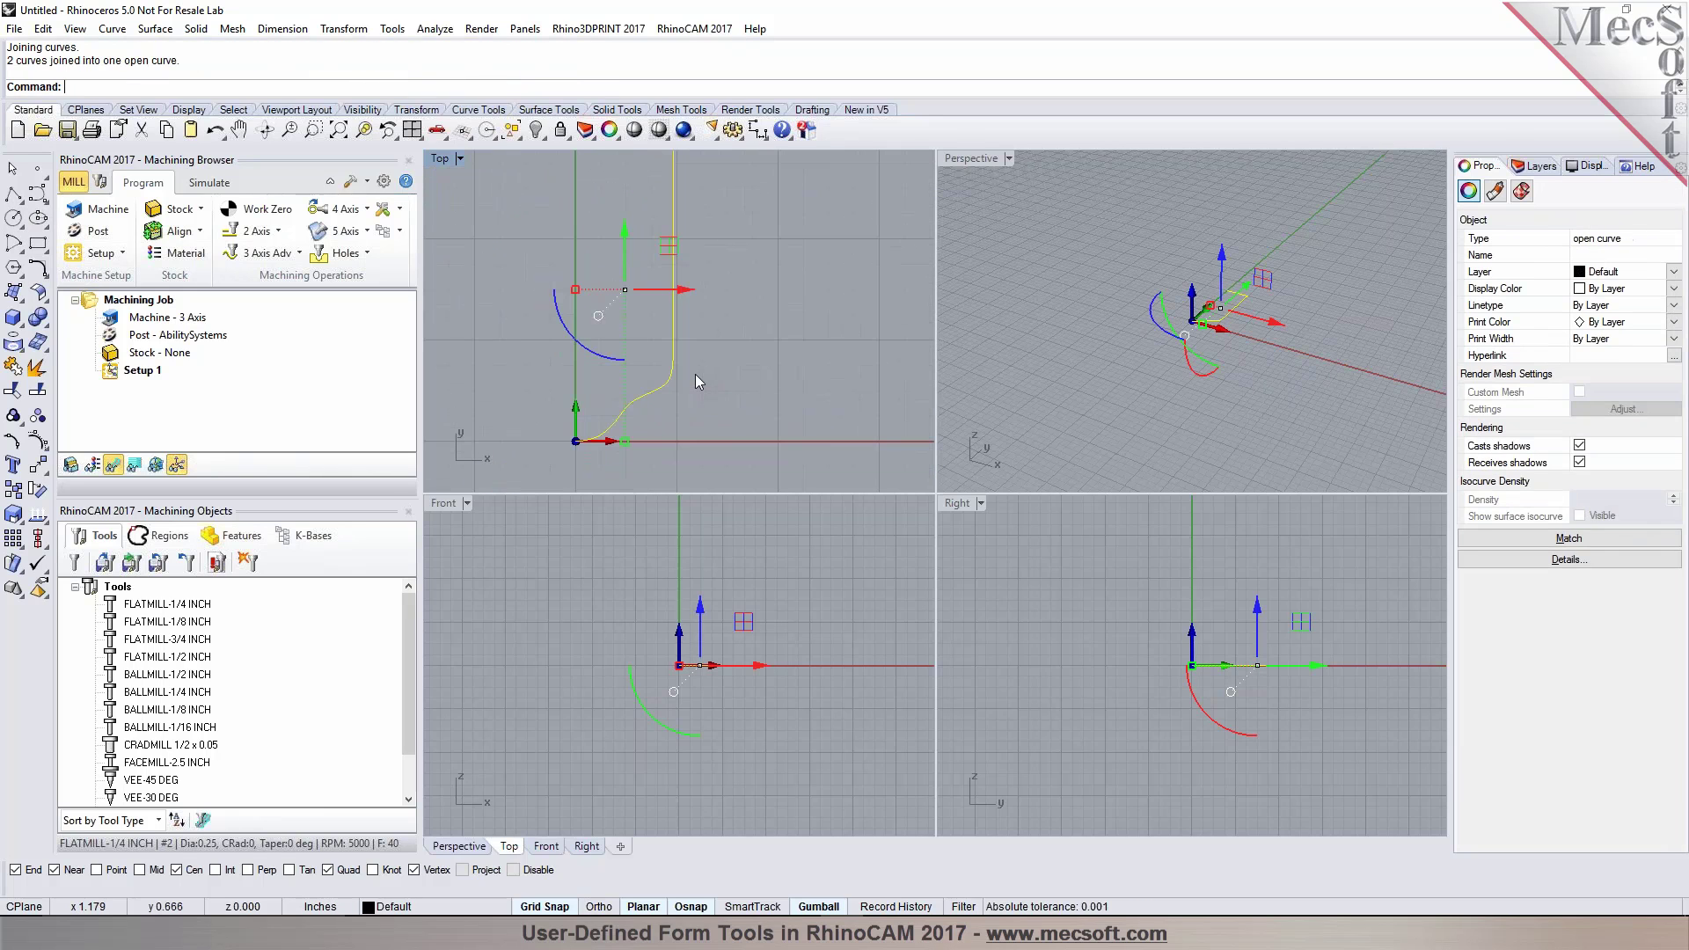
scroll(695, 373, down, 3)
key(Escape)
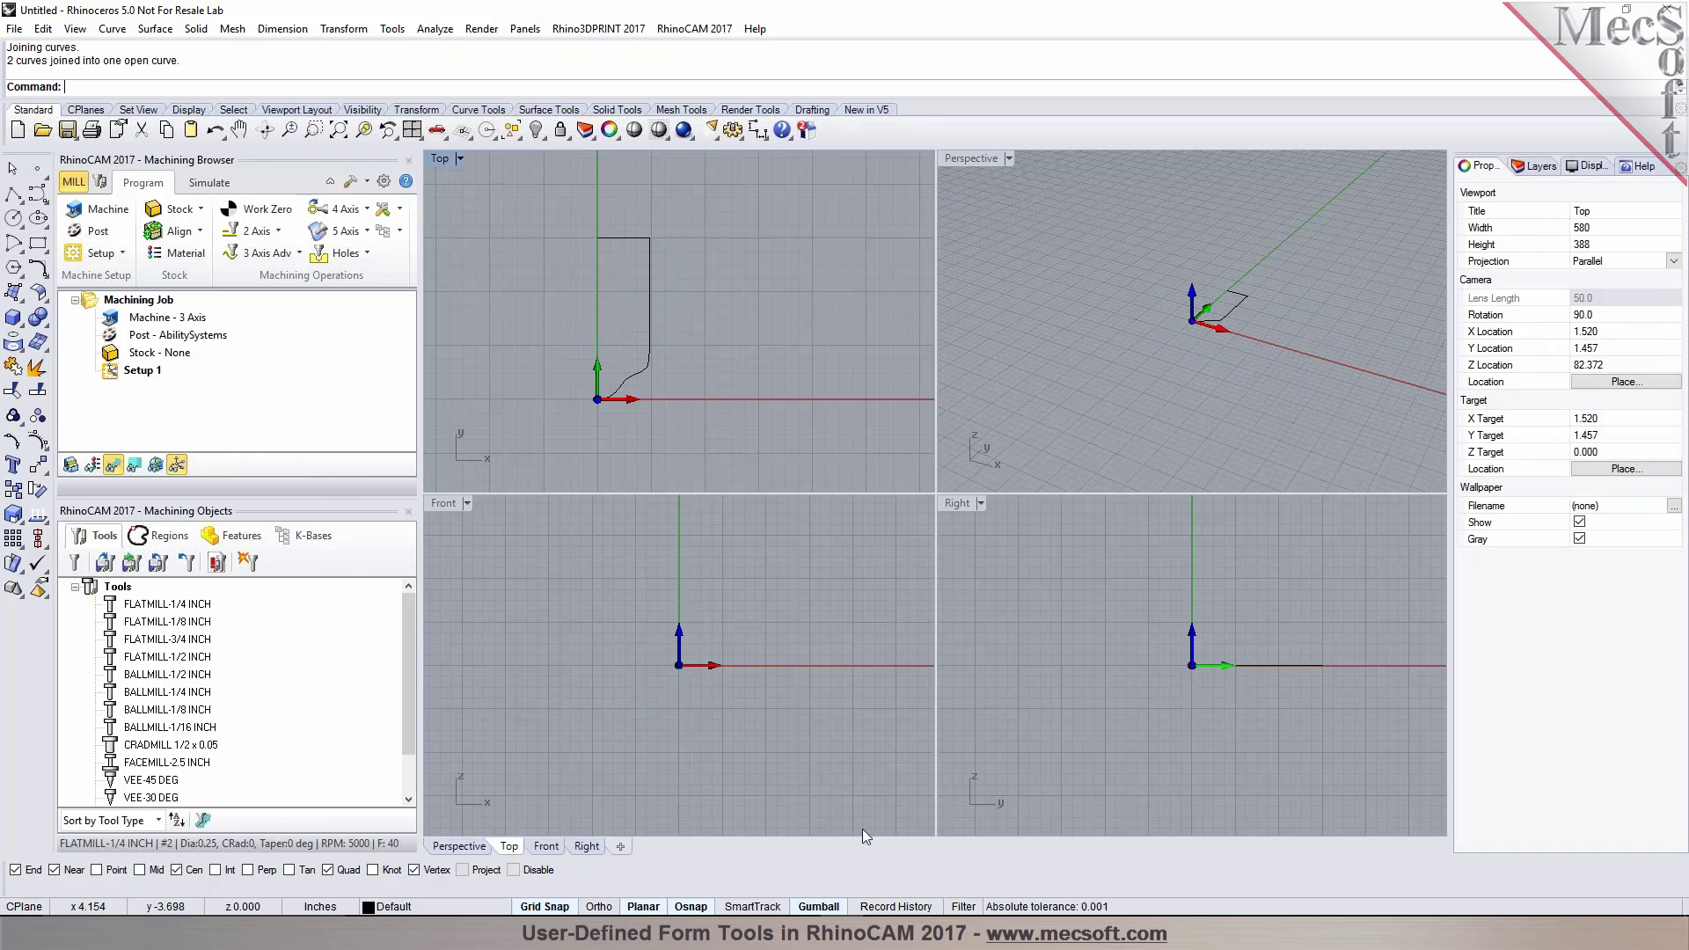
scroll(600, 405, up, 2)
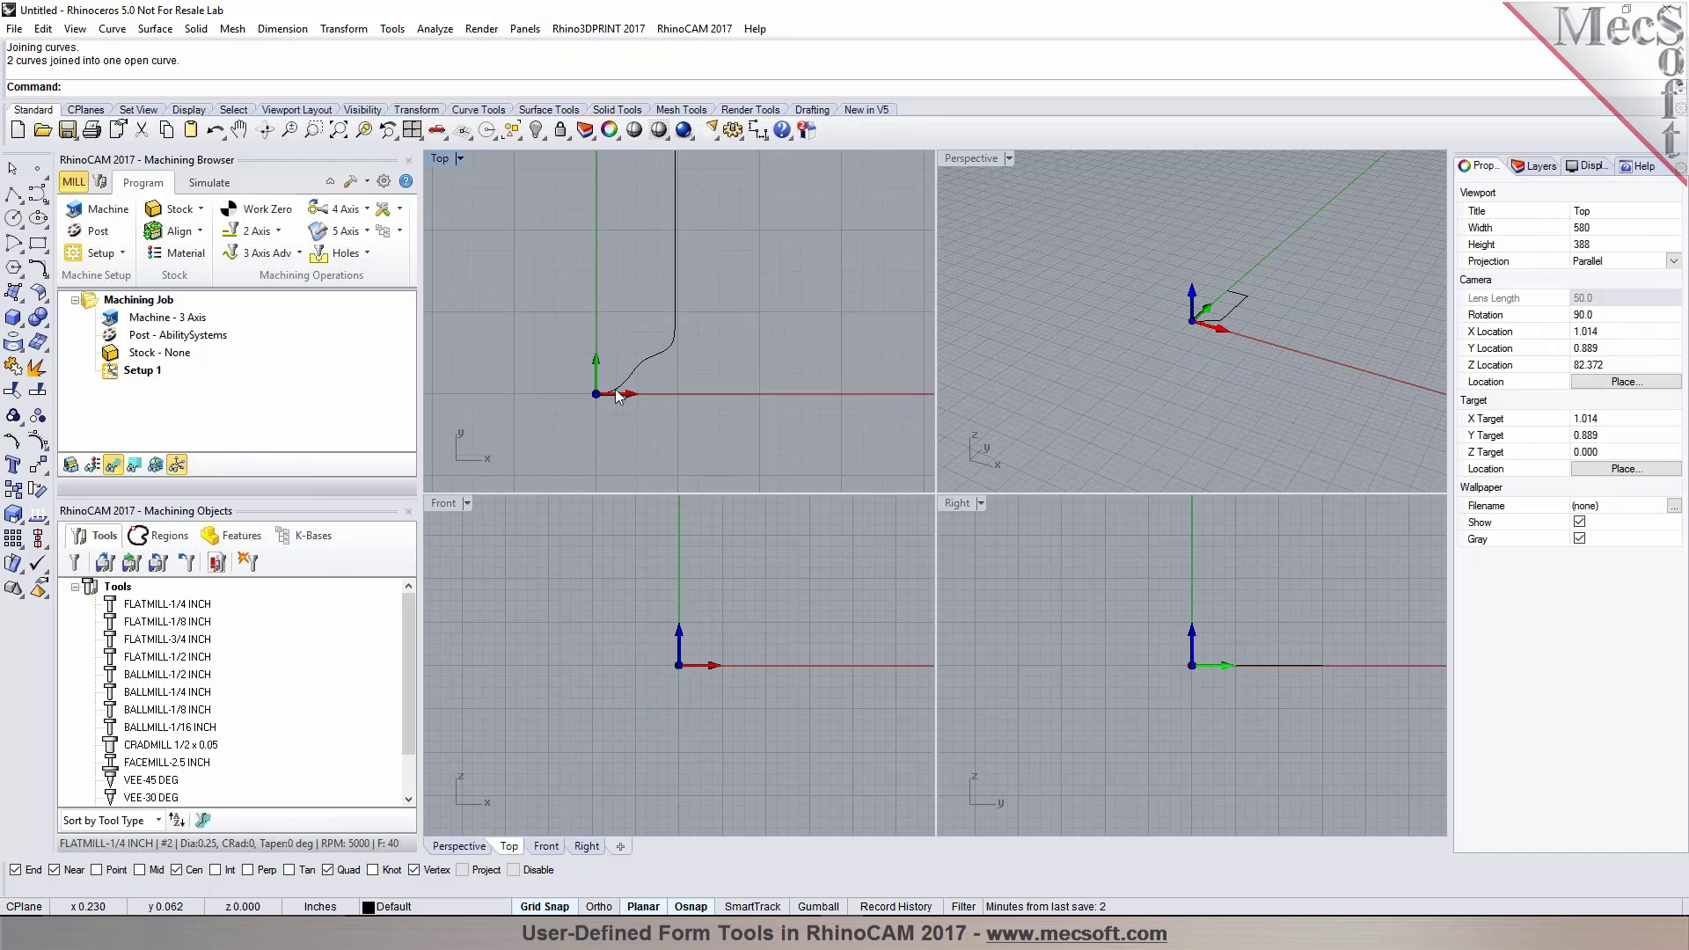
Create UserDefMill1 from the selected profile curve and set its holder diameter to 3
click(609, 387)
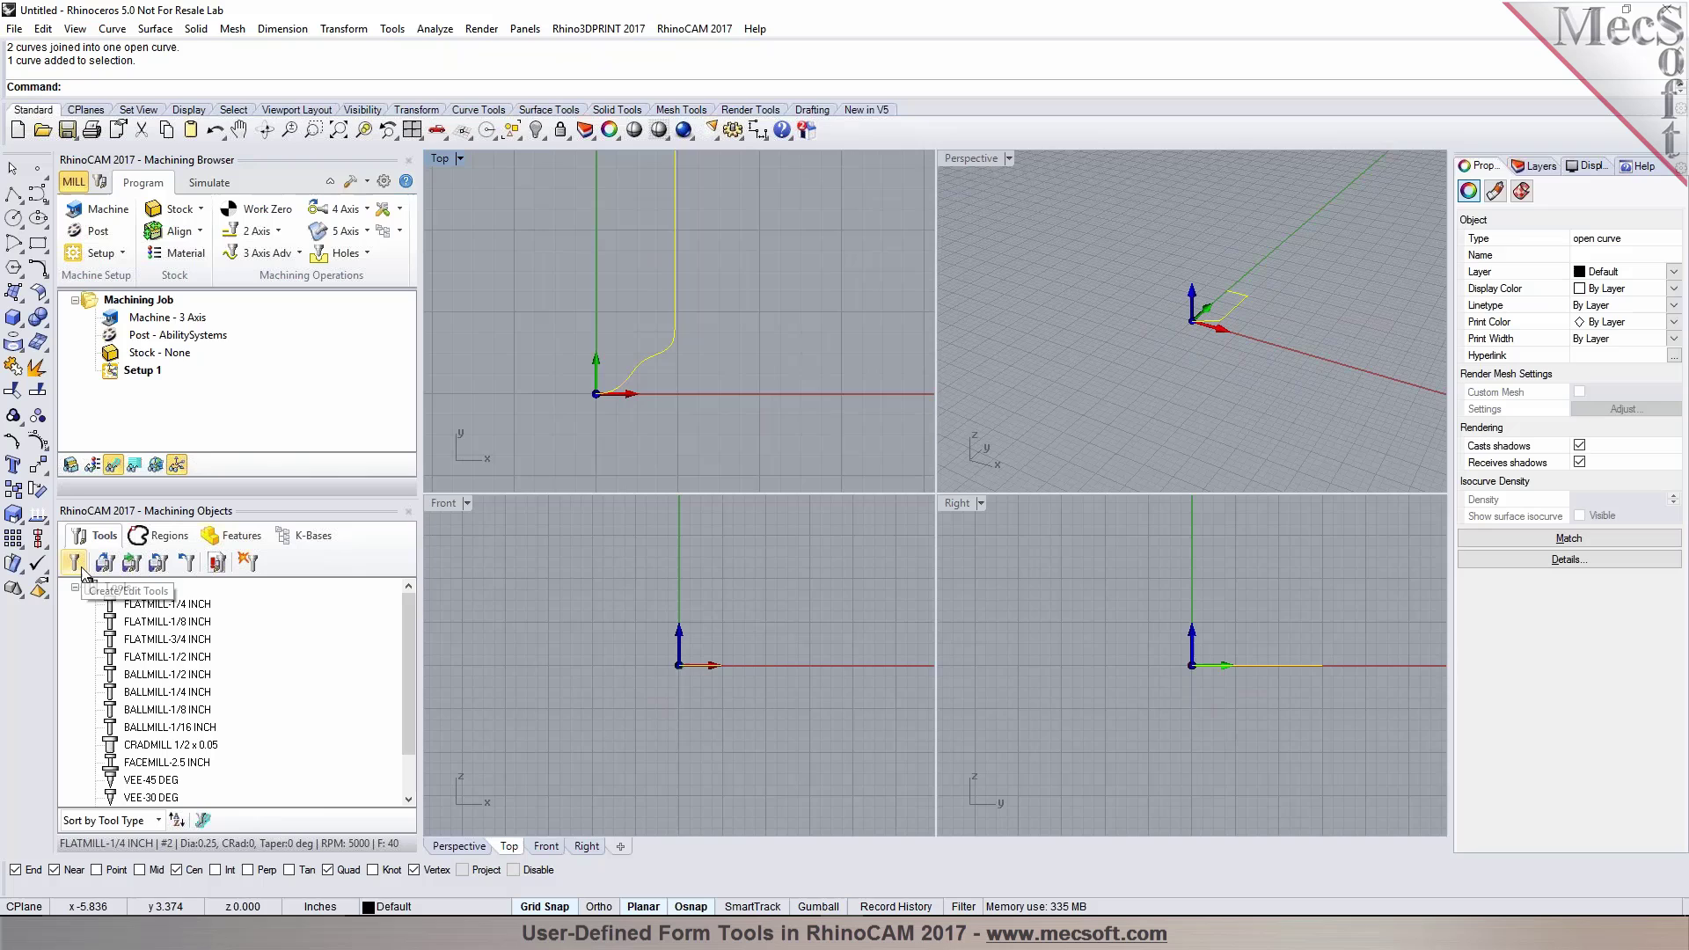
click(79, 566)
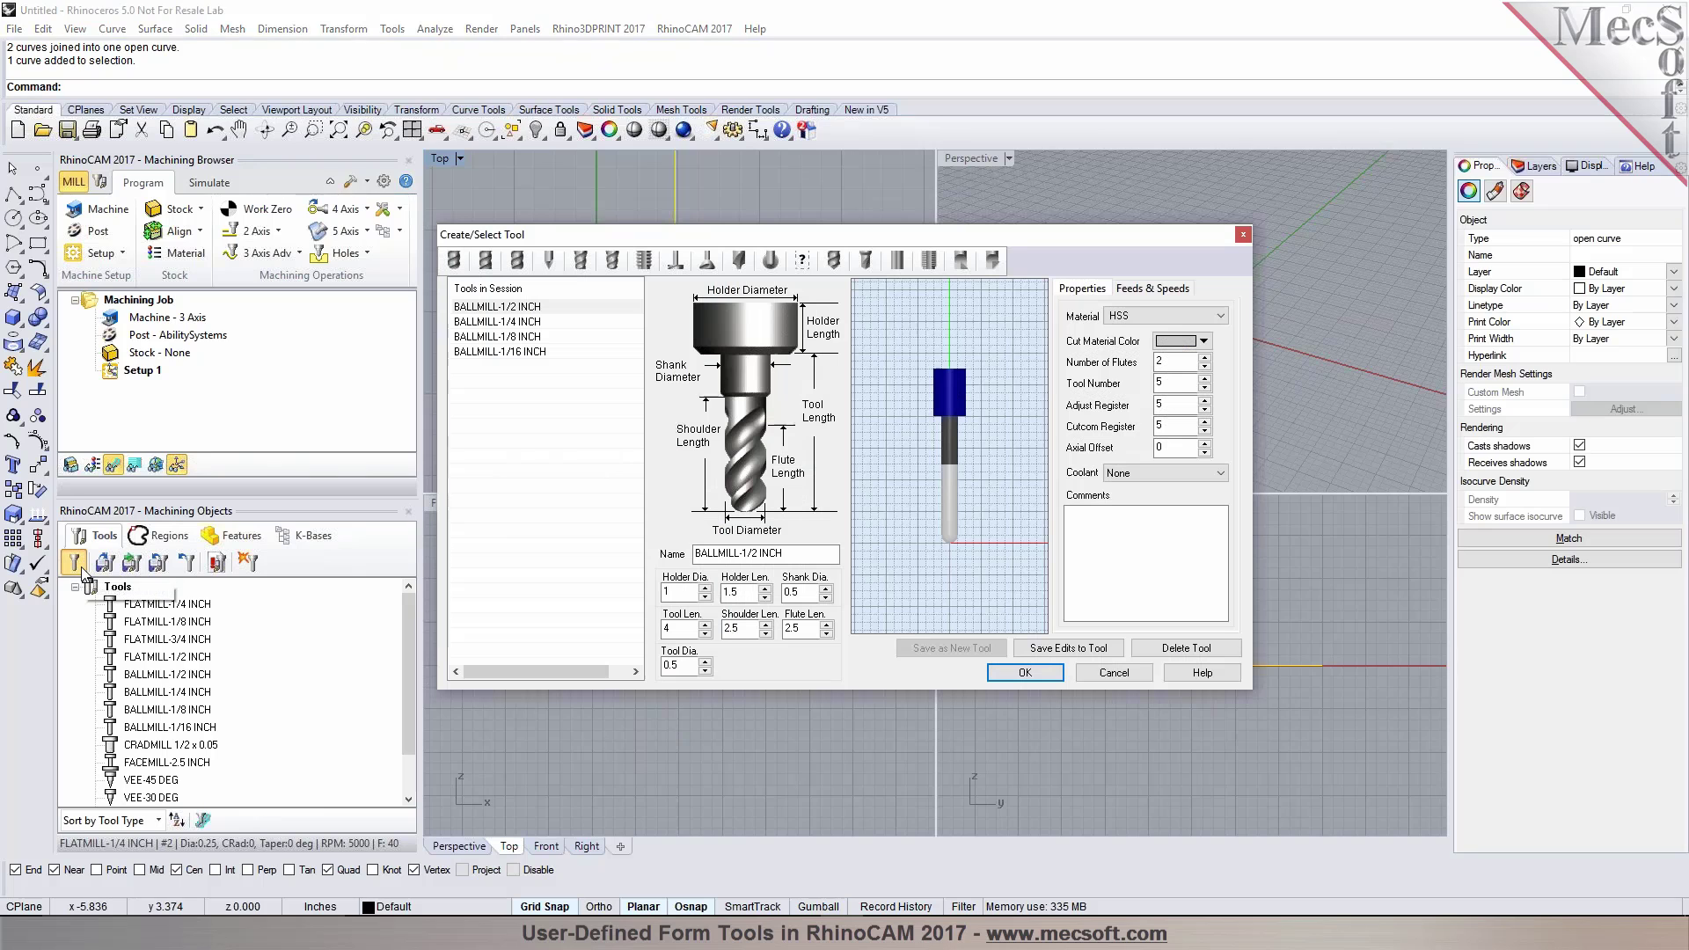
click(801, 261)
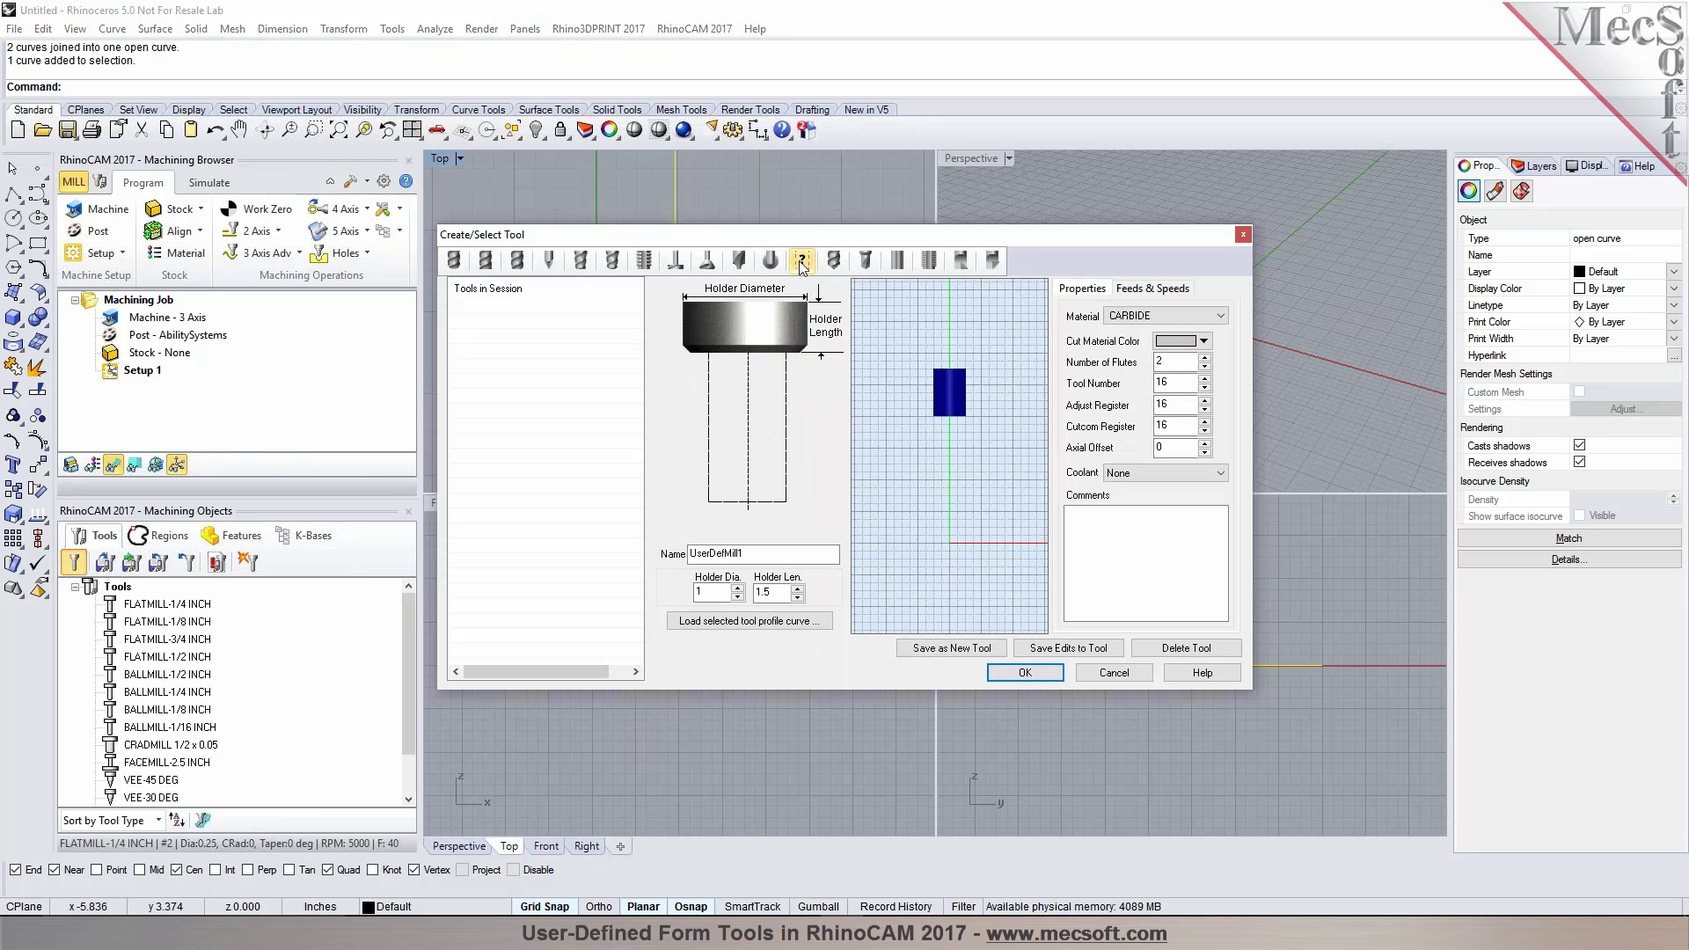
click(780, 624)
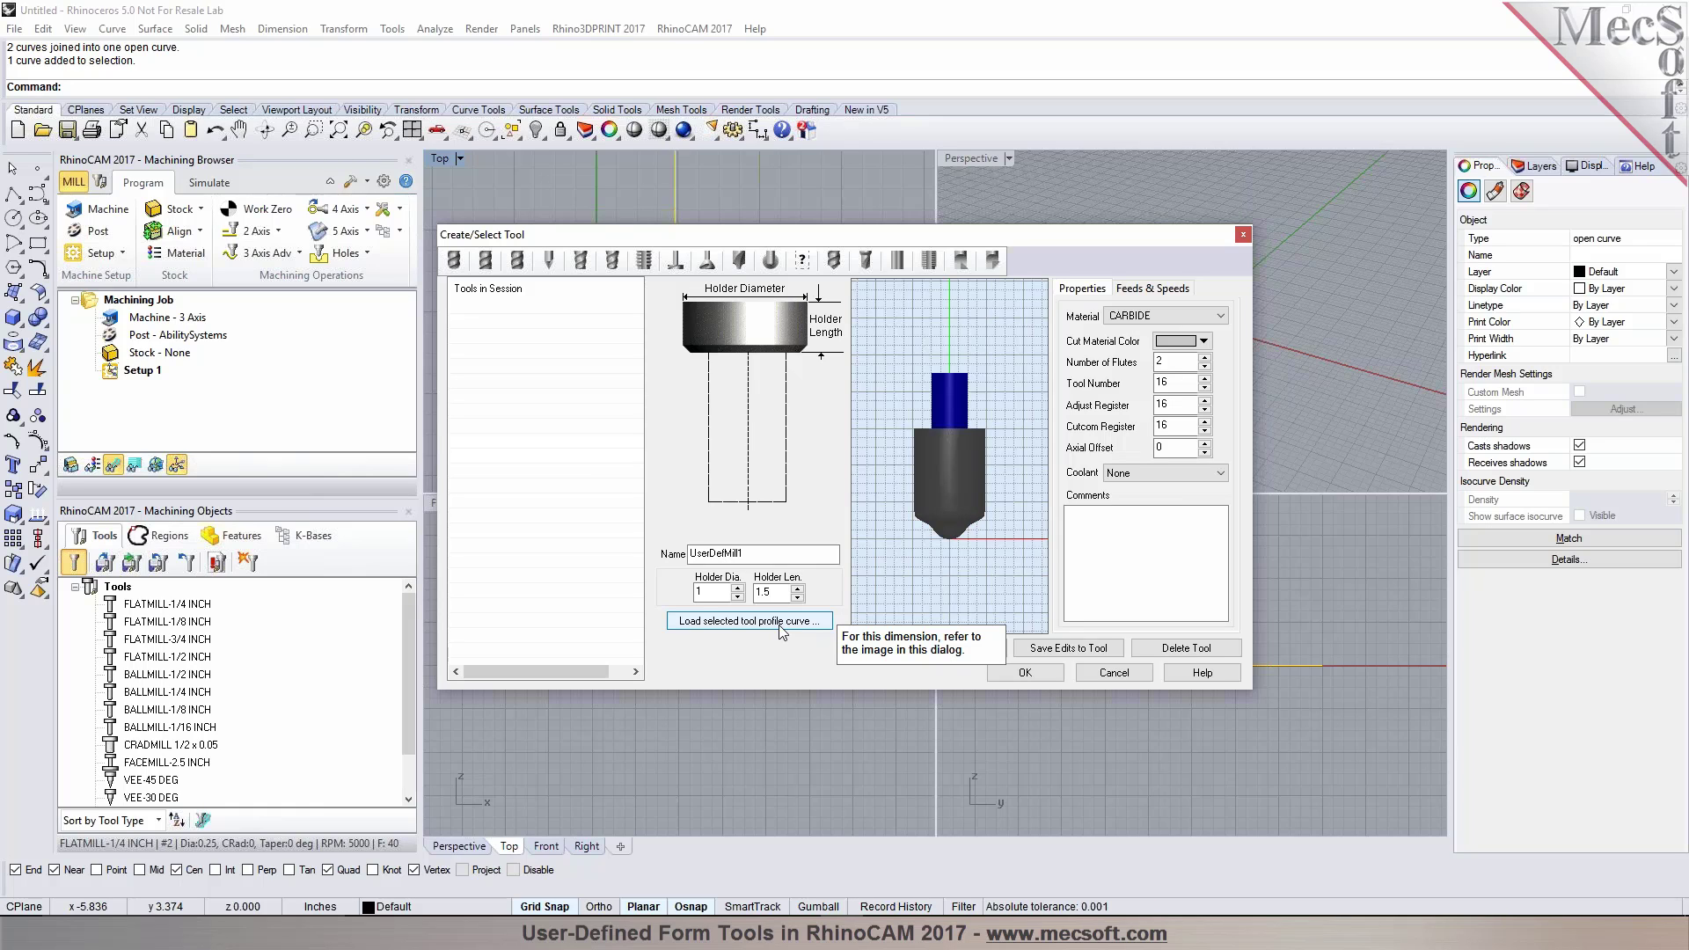
click(780, 622)
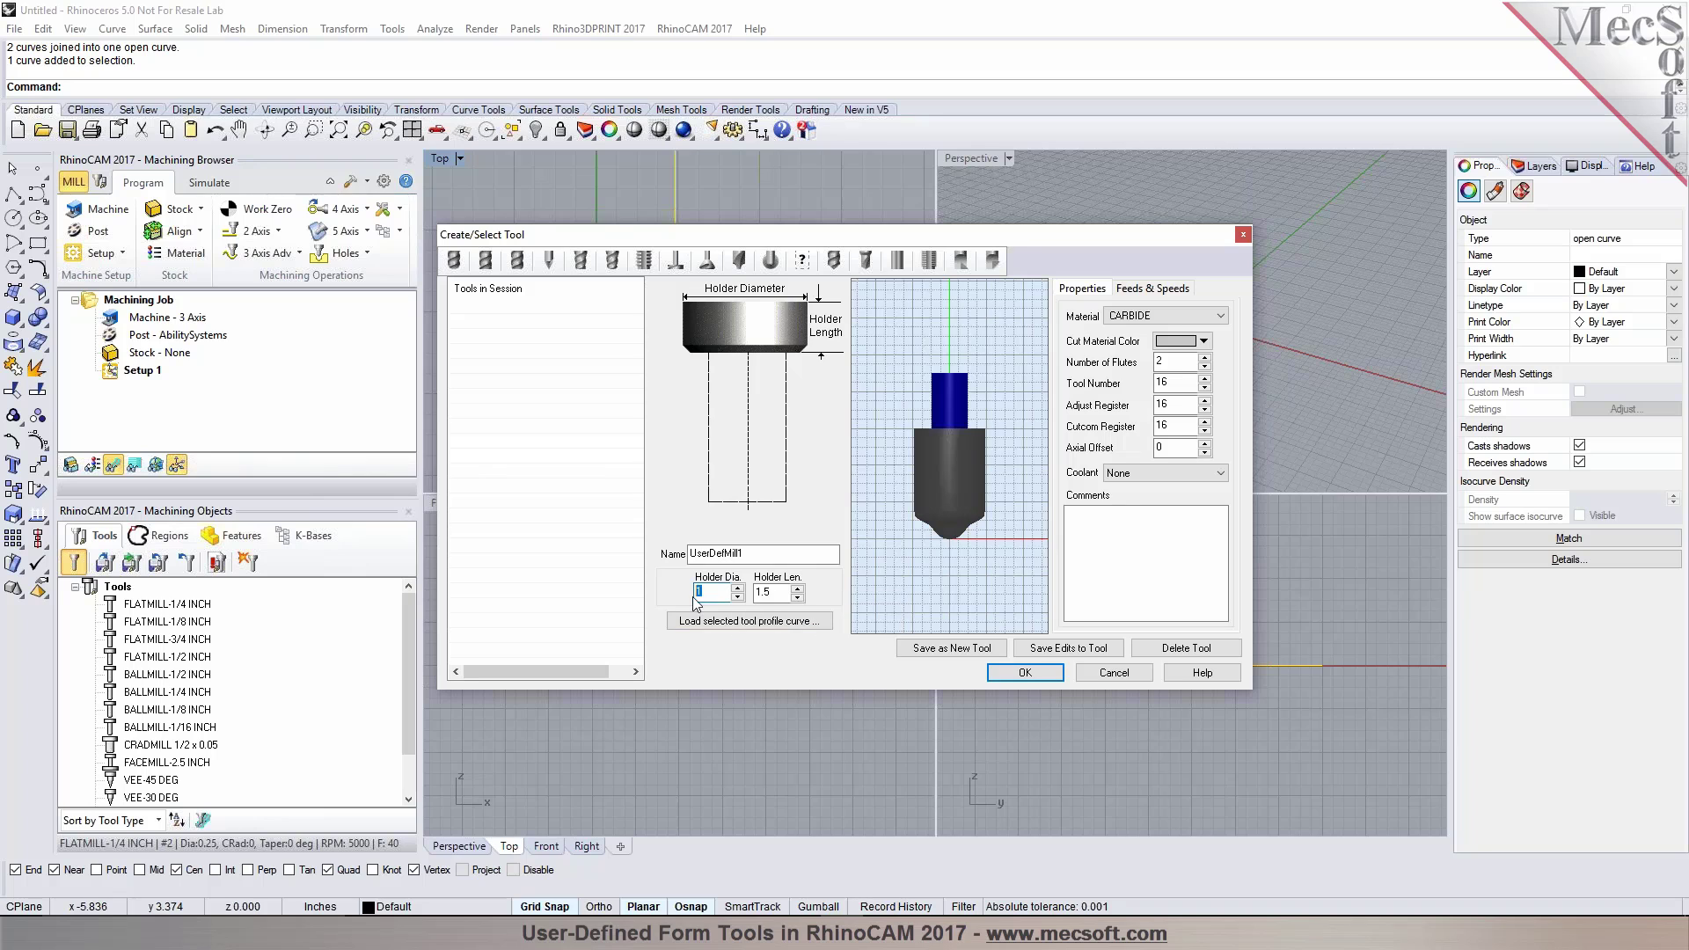
text(3)
key(Tab)
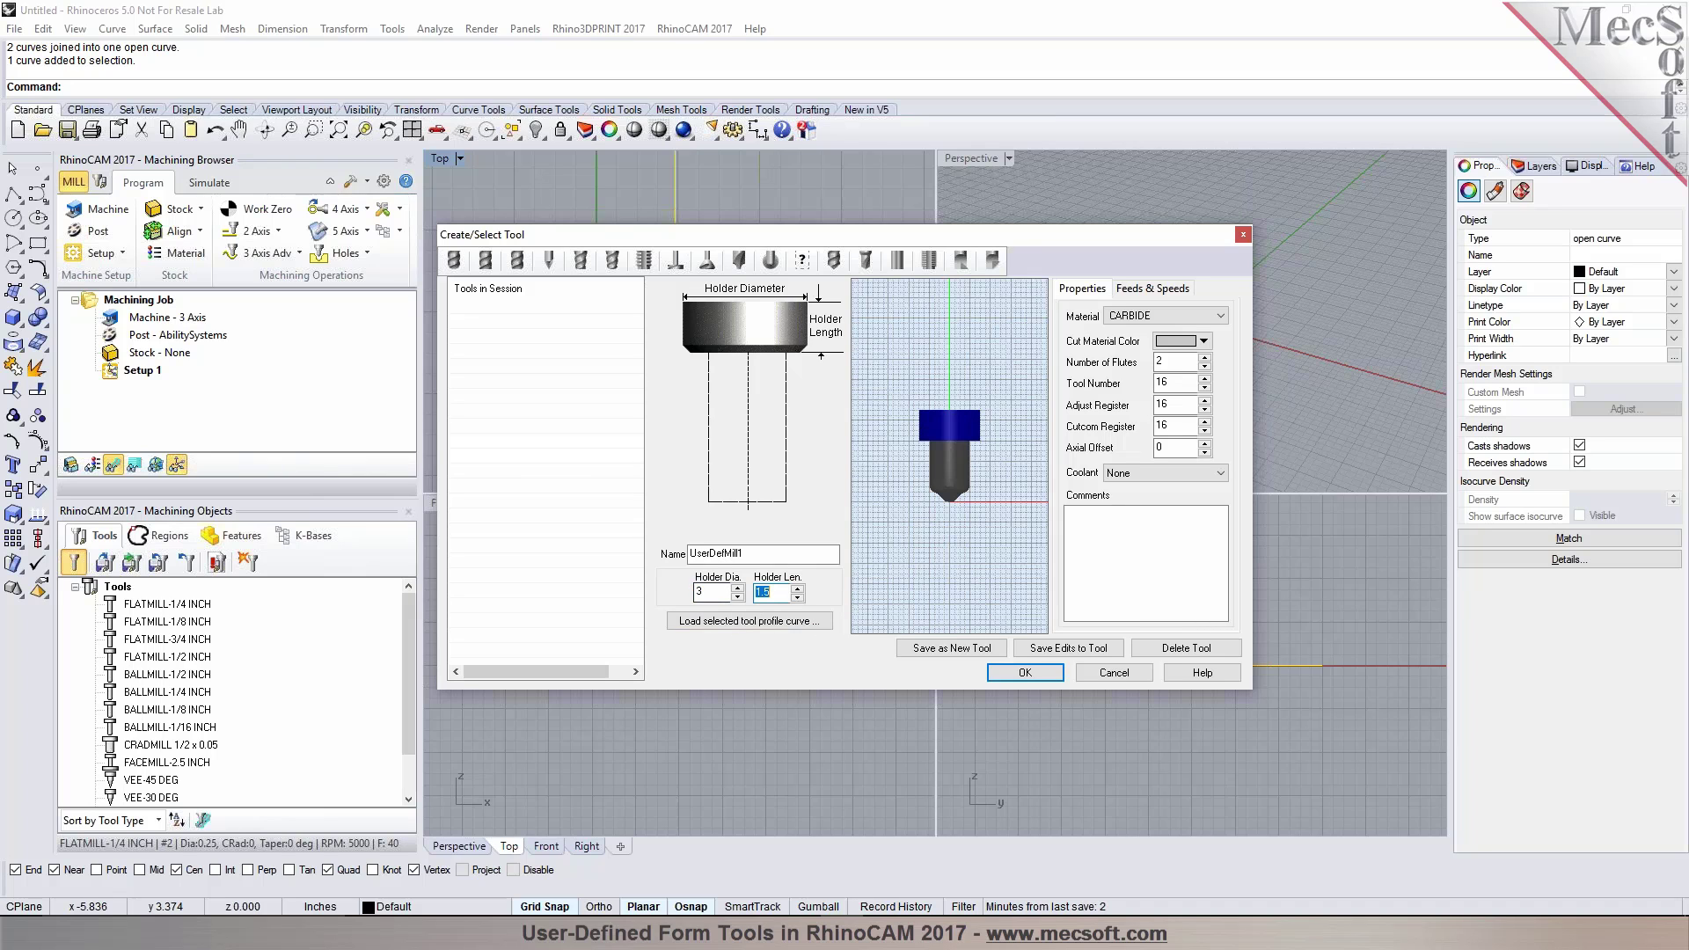
Load HSS feeds and speeds from the cutting table and save UserDefMill1 as a new tool
click(1152, 288)
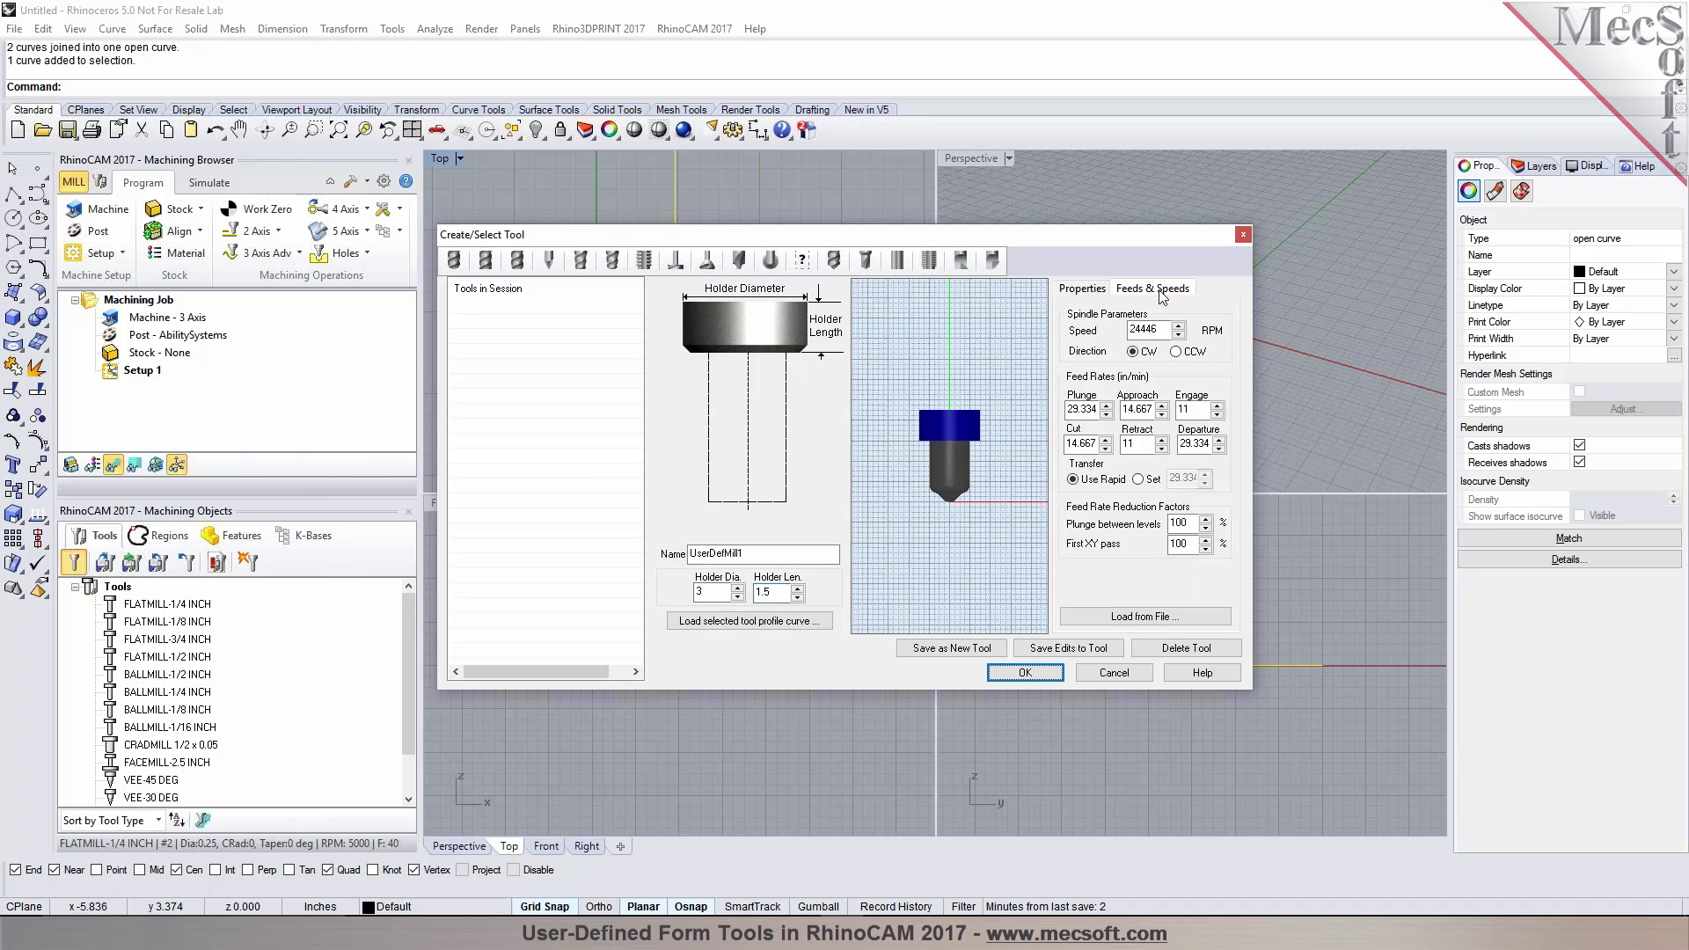
click(1145, 617)
click(866, 377)
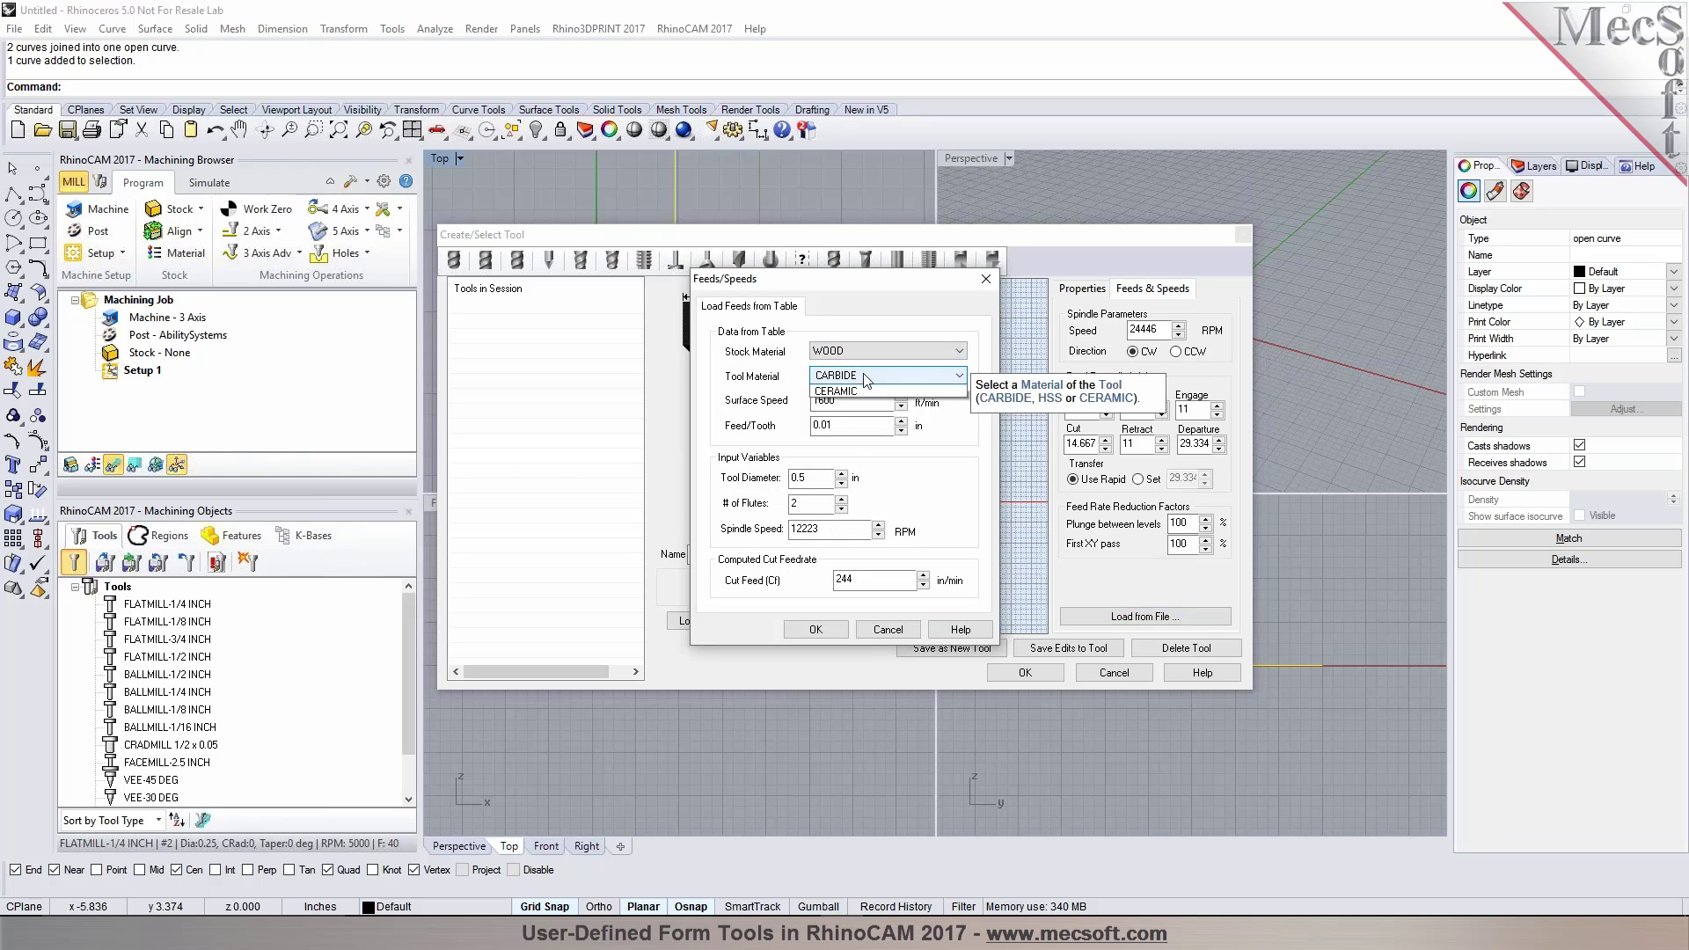
click(864, 401)
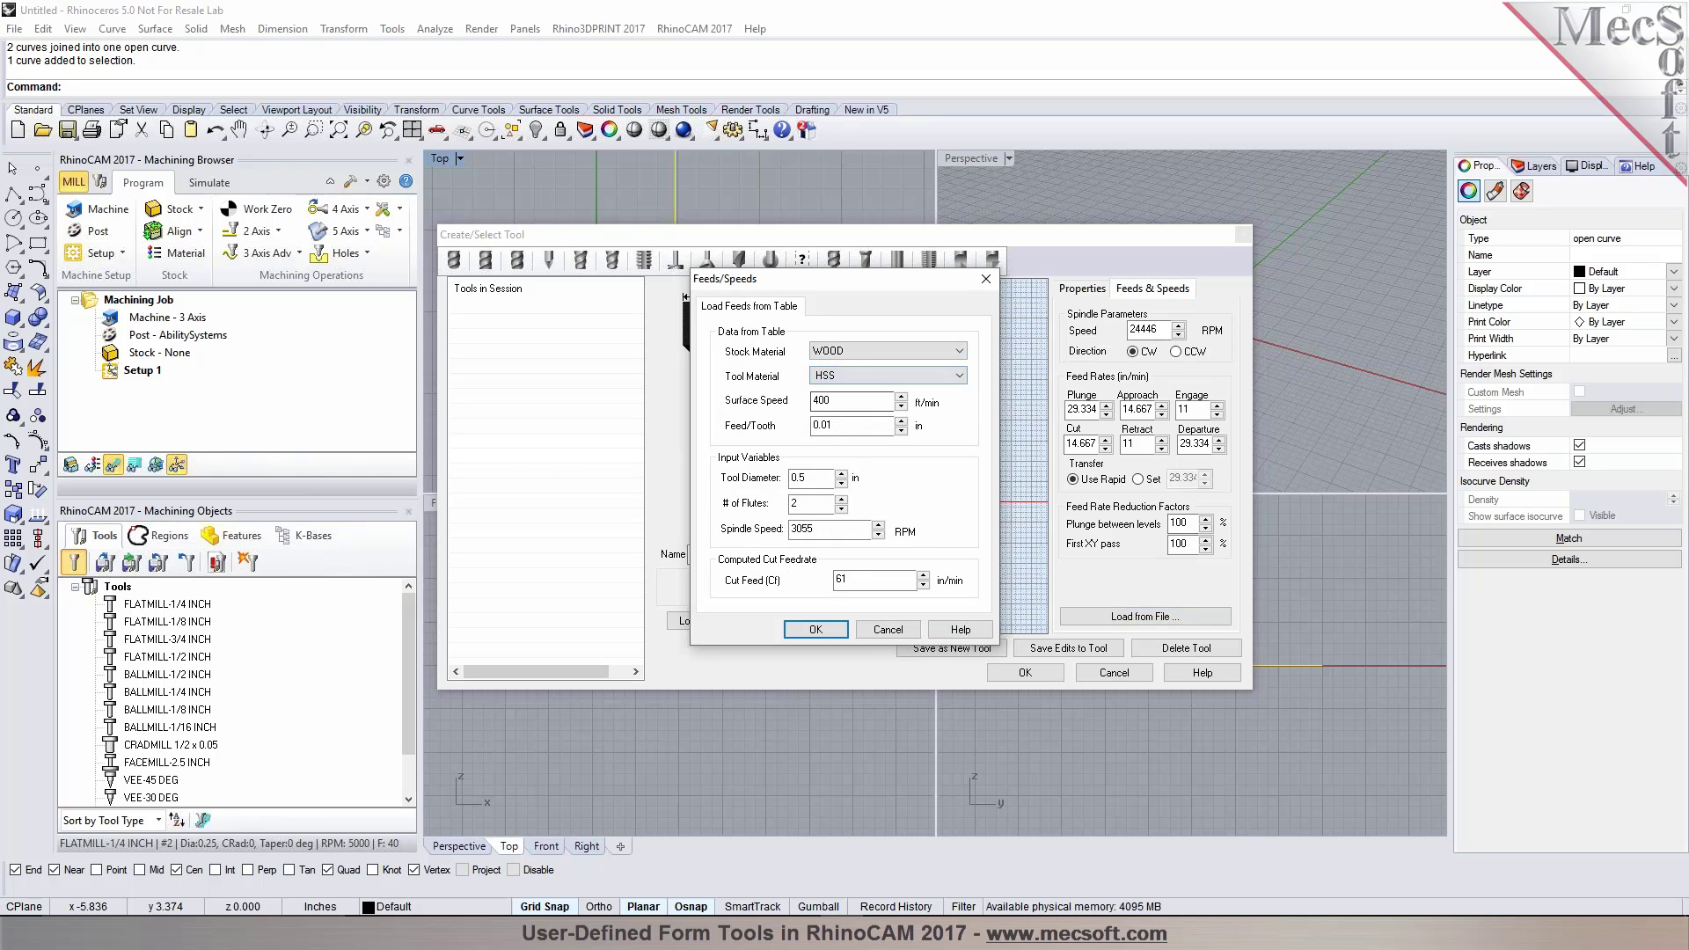
click(816, 630)
click(953, 649)
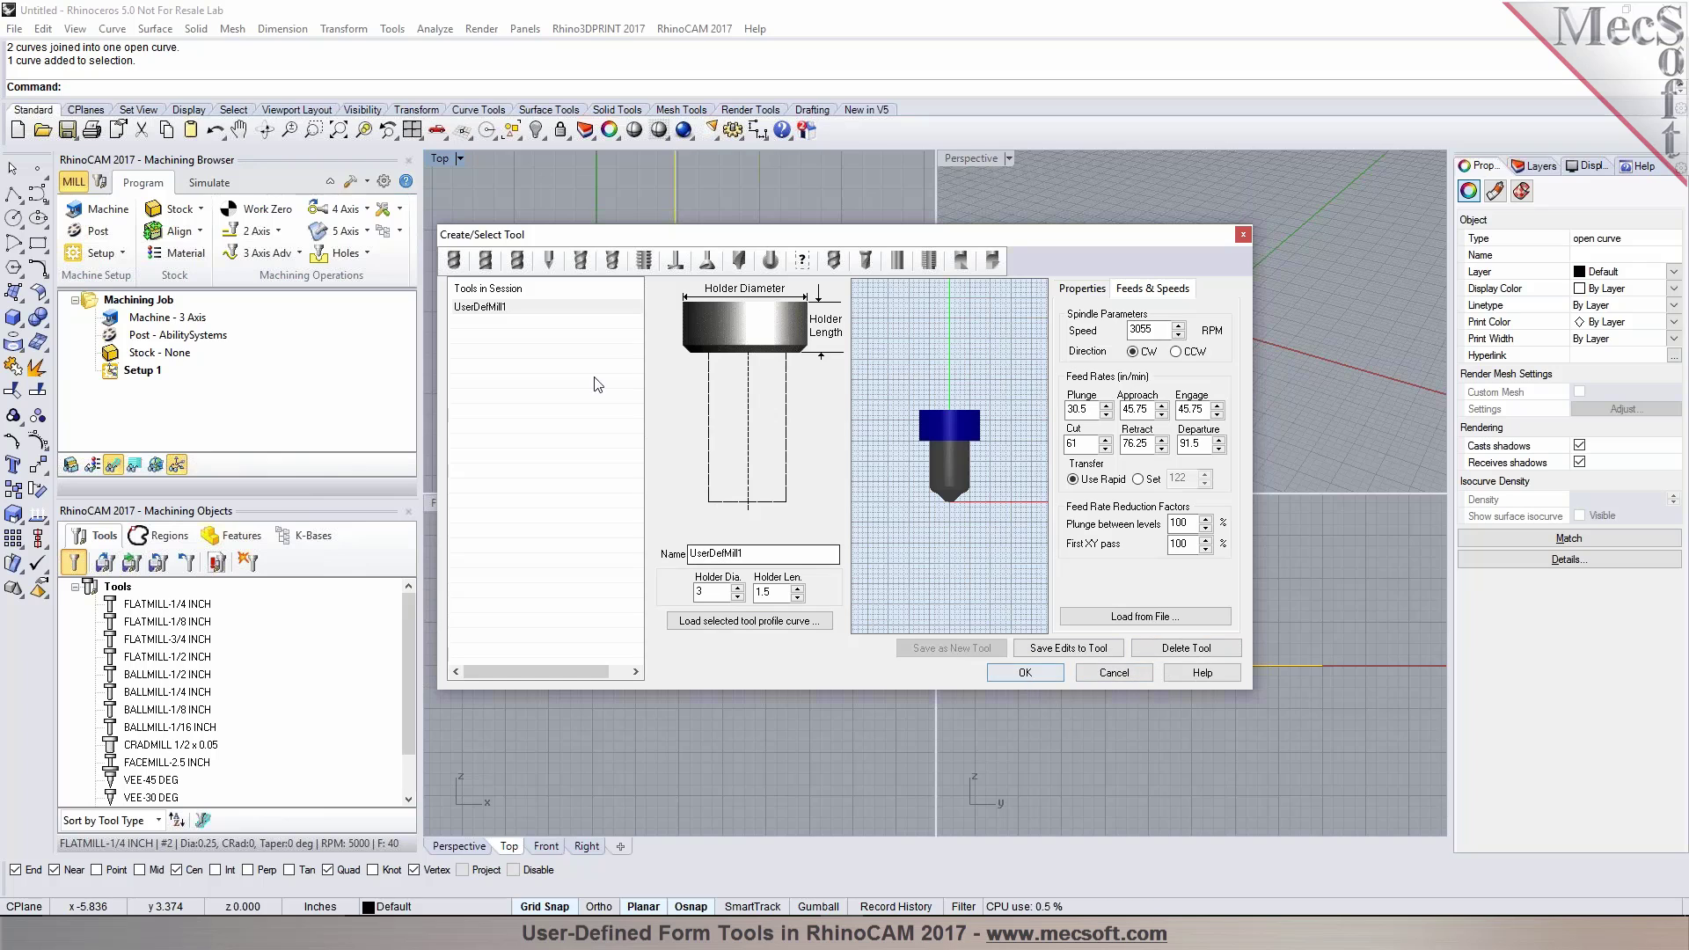
click(1025, 672)
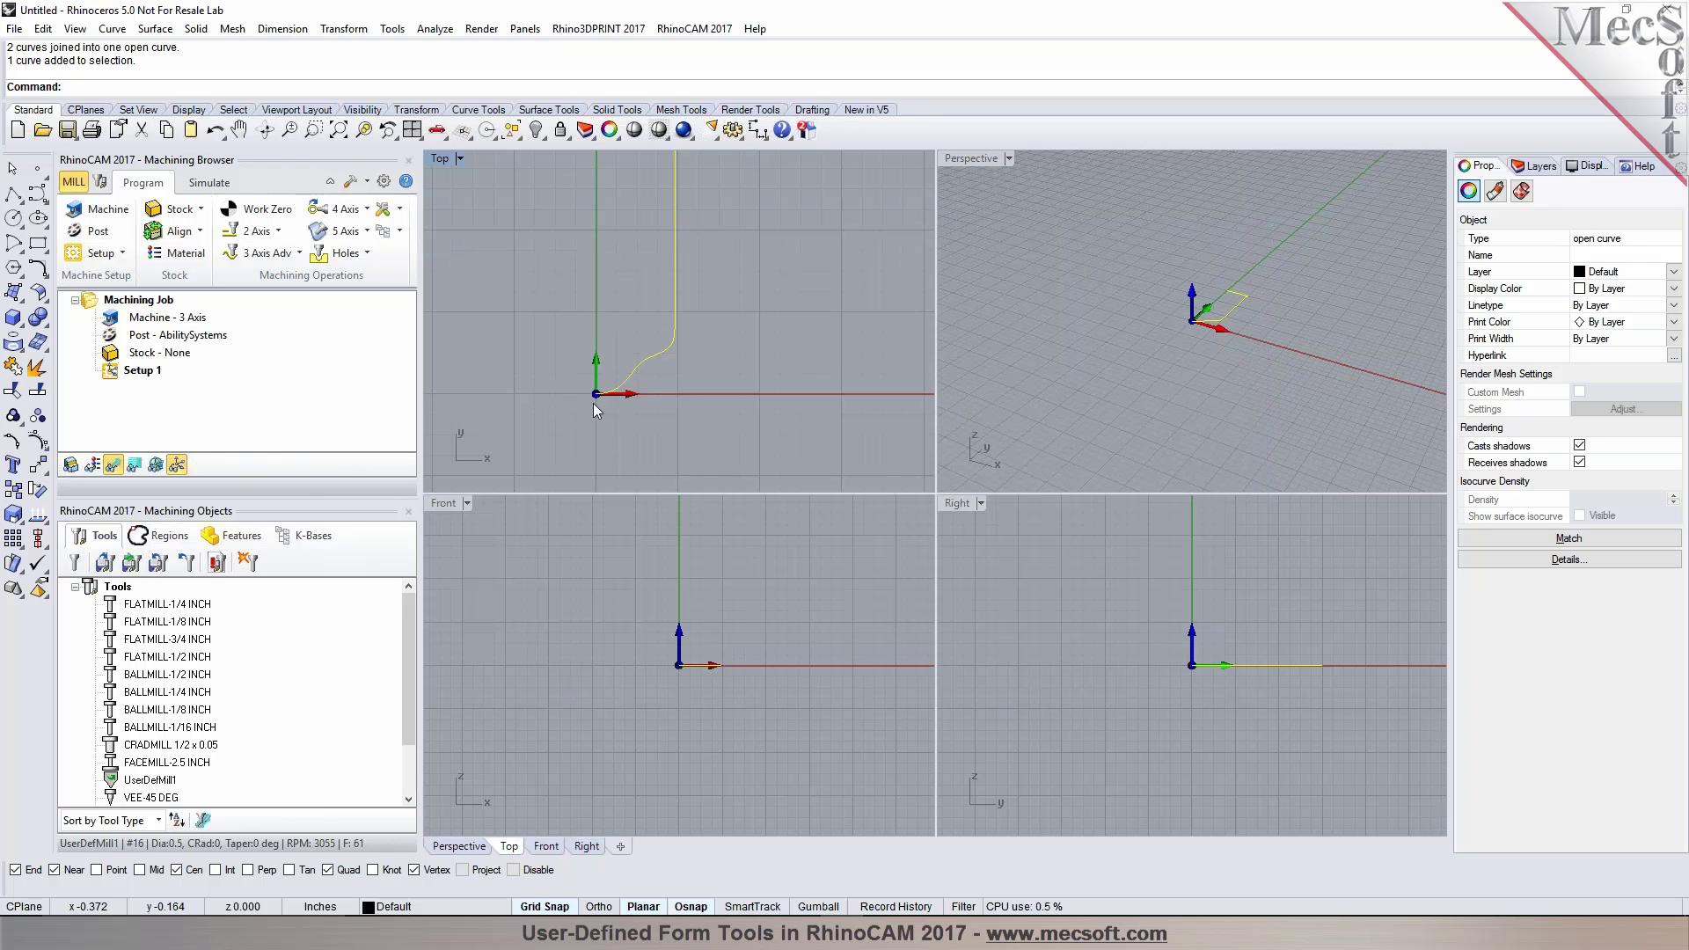
Deselect the profile curve, nudge the Top view, and maximize the Perspective viewport
click(630, 433)
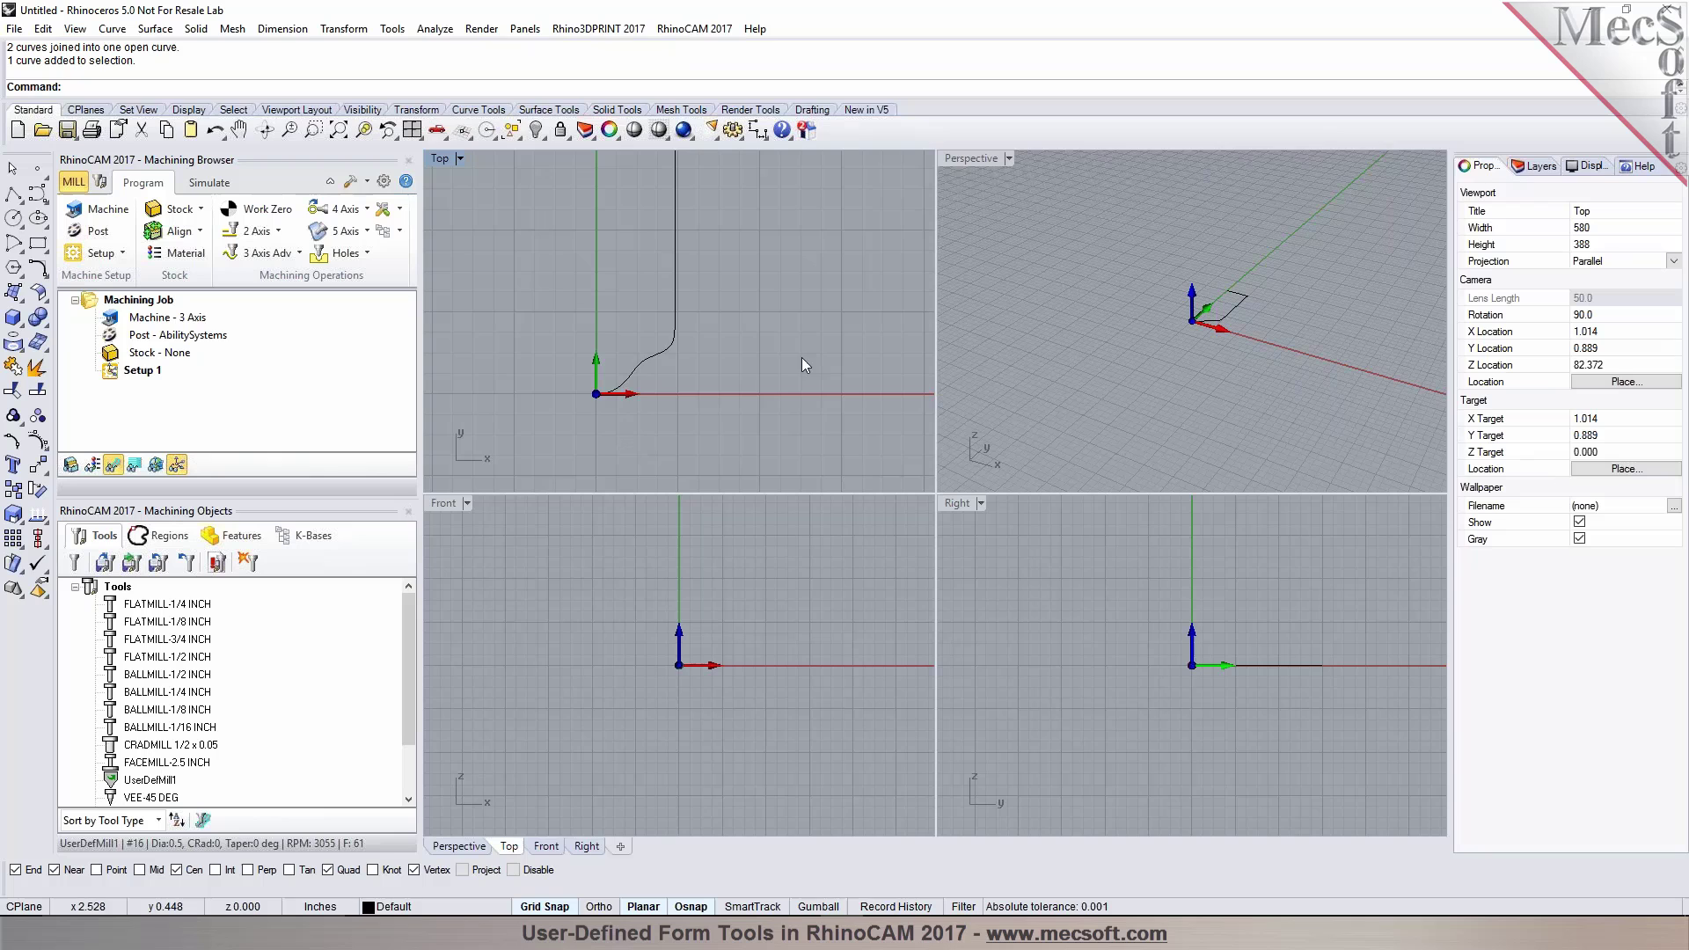
mouse_move(642, 387)
right_down()
mouse_move(644, 368)
mouse_move(648, 396)
right_up()
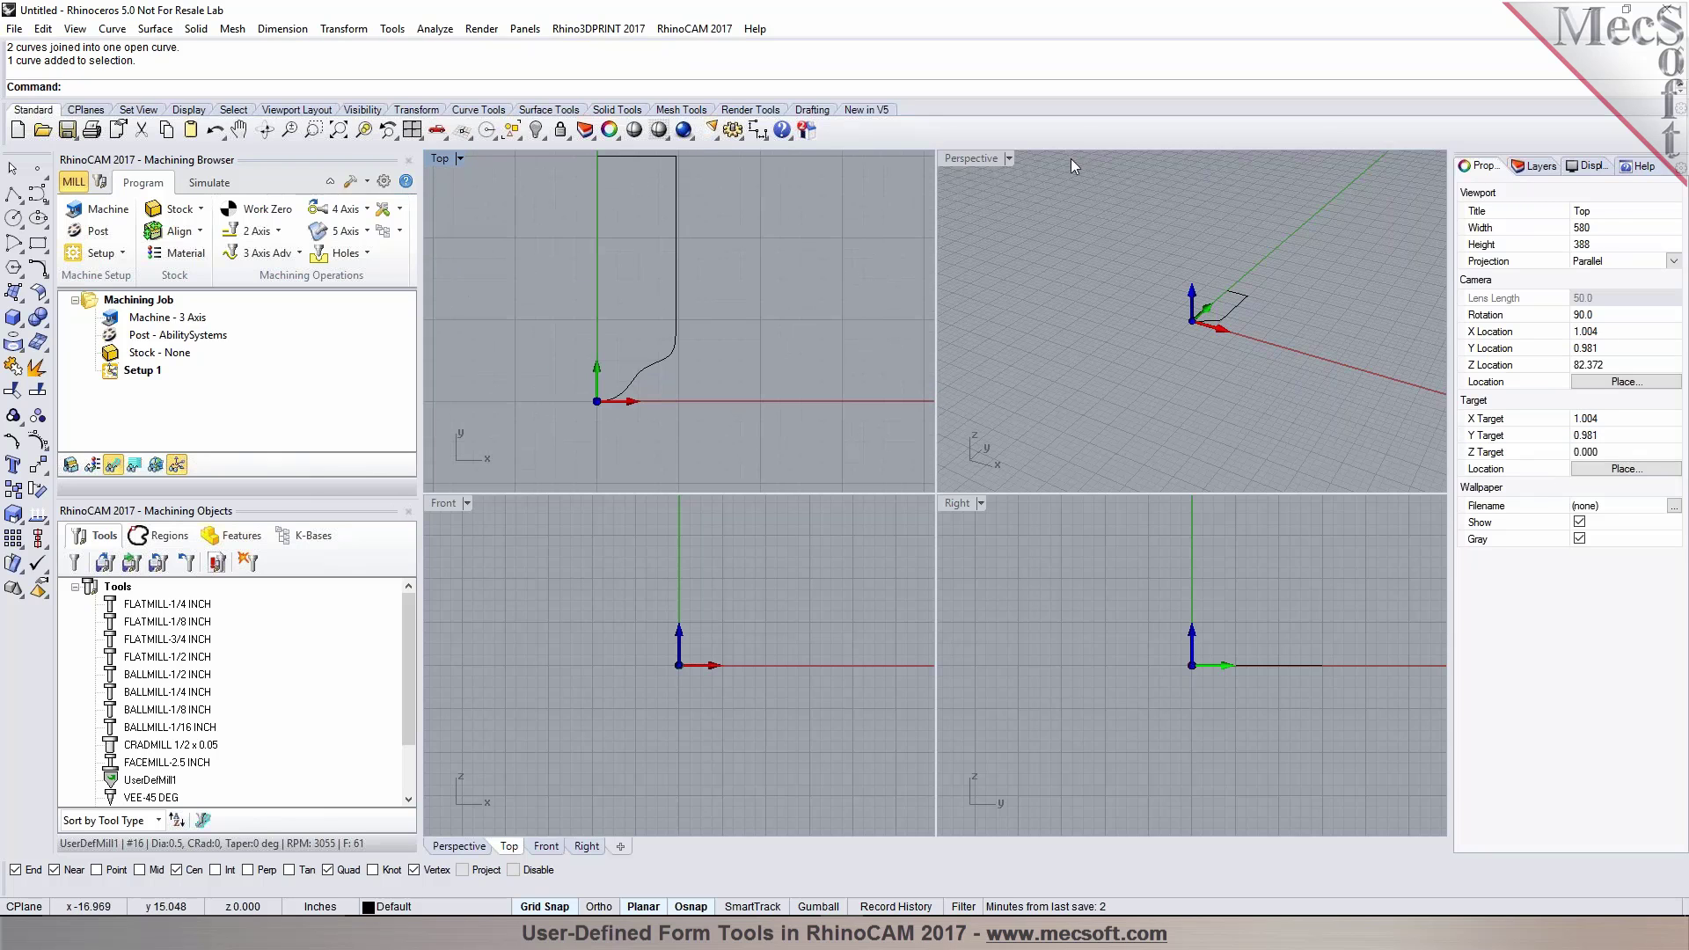
double_click(977, 161)
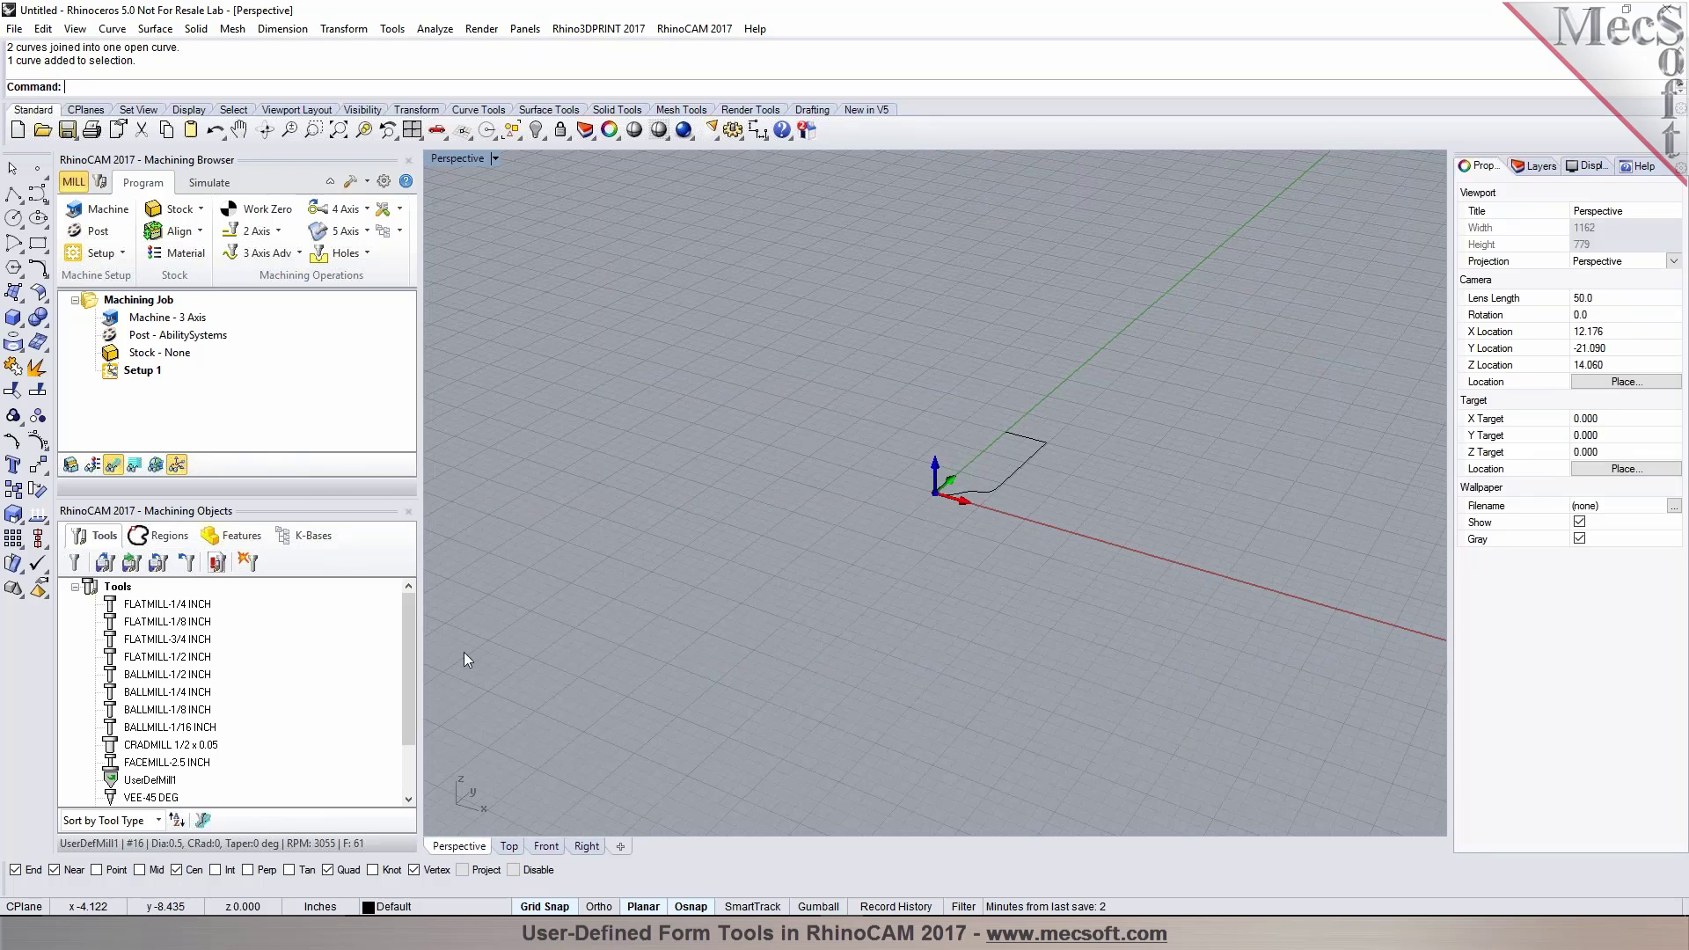